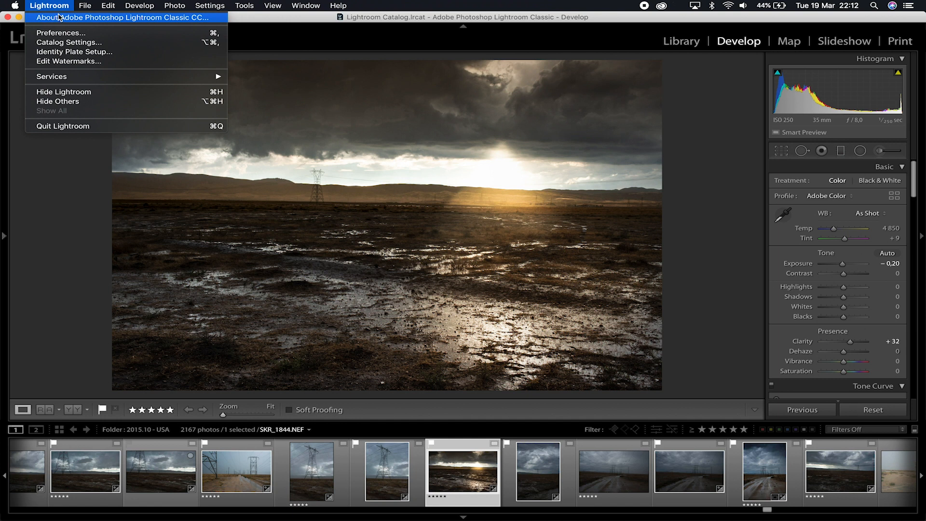
Check the program's version and Camera Raw release information.
{"action": "left_click", "coordinate": [60, 18]}
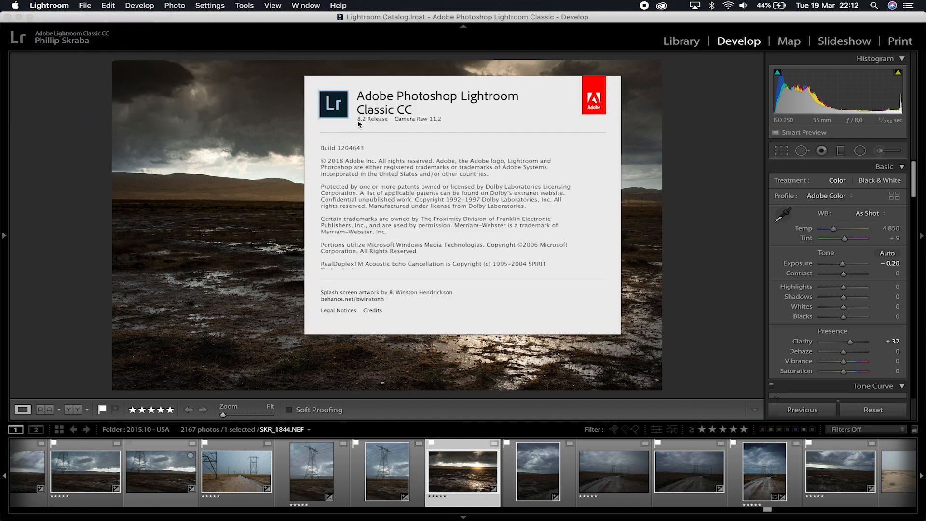
{"action": "left_click", "coordinate": [587, 21]}
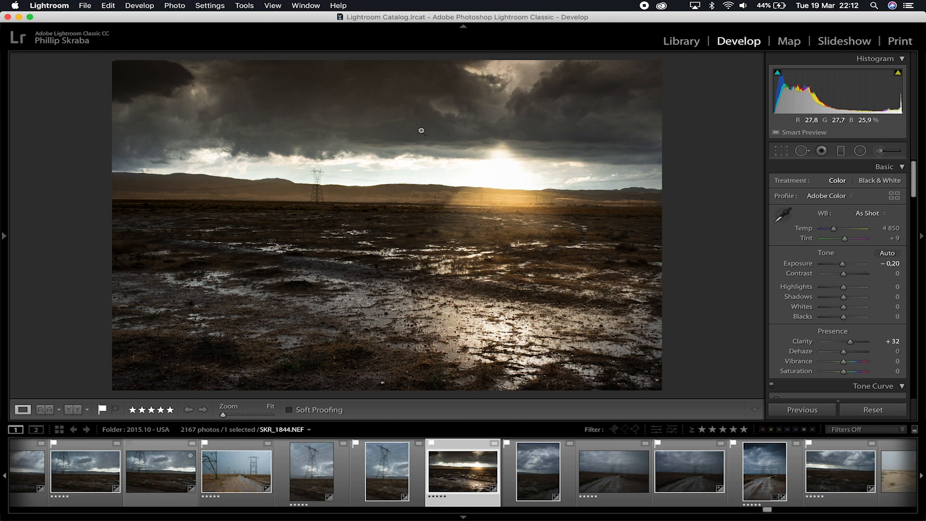
Compare the before and after versions of SKR_1844.NEF side by side, and return to the single-photo view.
{"action": "left_click", "coordinate": [77, 410]}
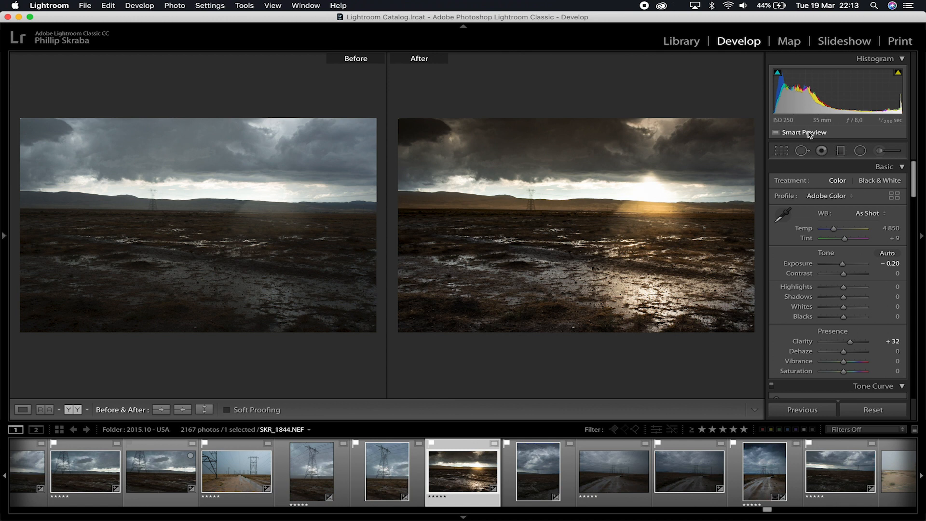
{"action": "mouse_move", "coordinate": [810, 136]}
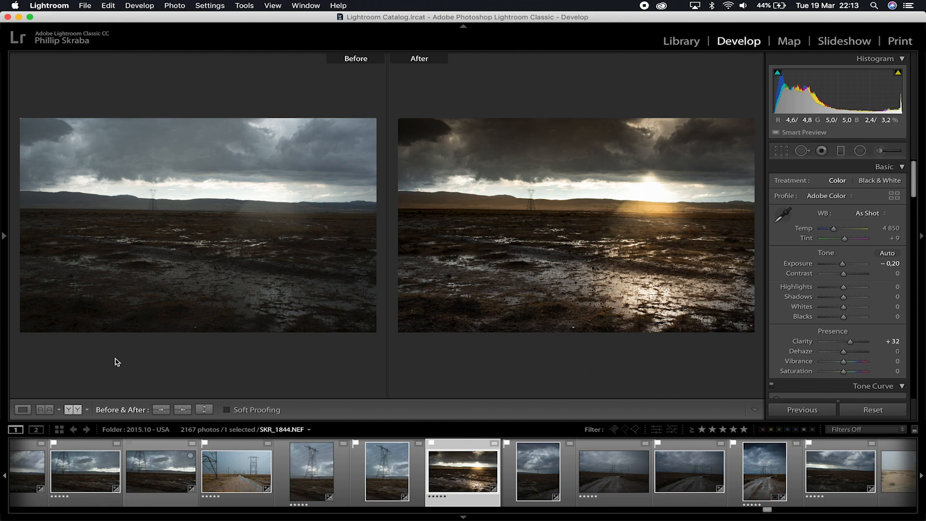
{"action": "left_click", "coordinate": [22, 410]}
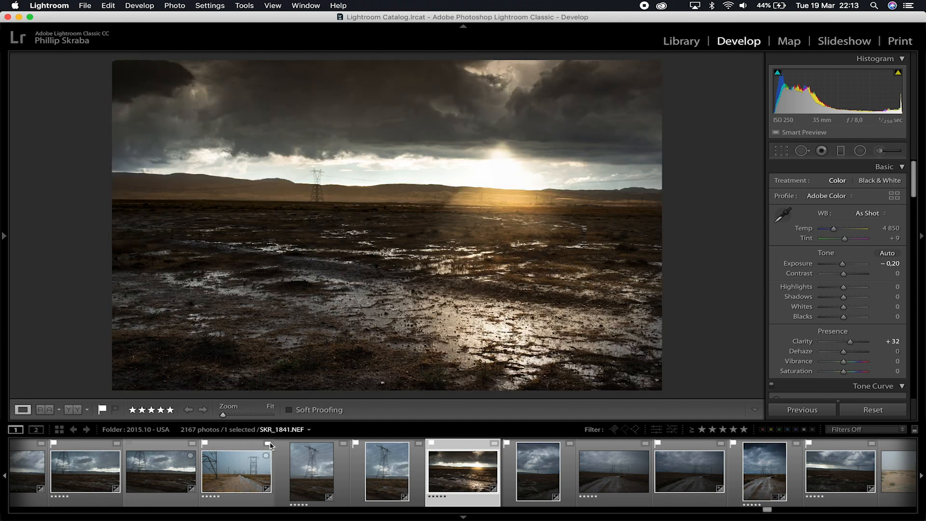
Review the pylon road photos SKR_1841 and SKR_1848, and inspect the street sign in the car mirror photo SKR_1850 at 1:1.
{"action": "left_click", "coordinate": [248, 470]}
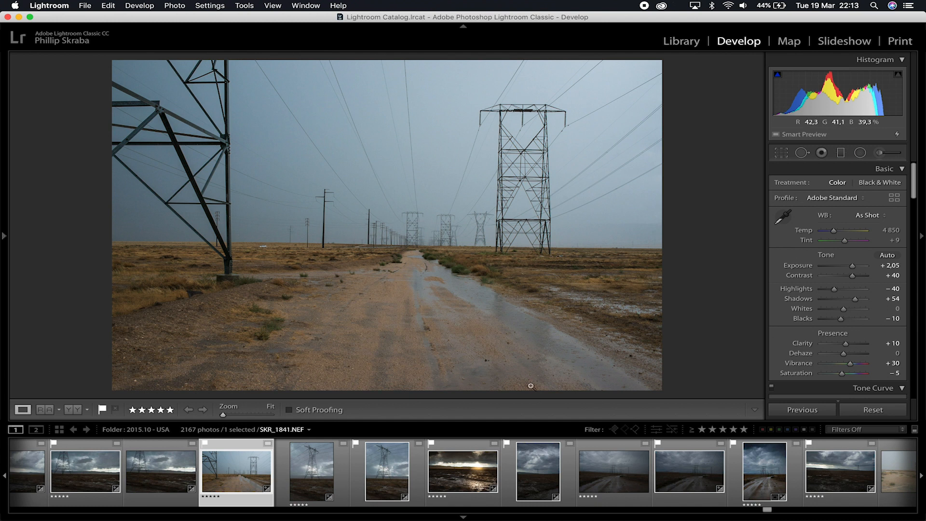
{"action": "left_click", "coordinate": [771, 471]}
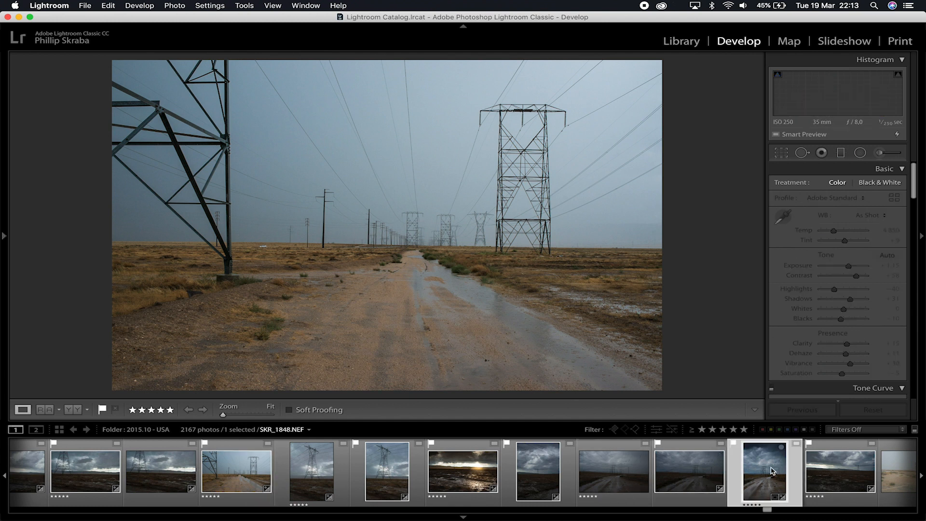
{"action": "scroll", "coordinate": [771, 471], "scroll_direction": "right", "scroll_amount": 5}
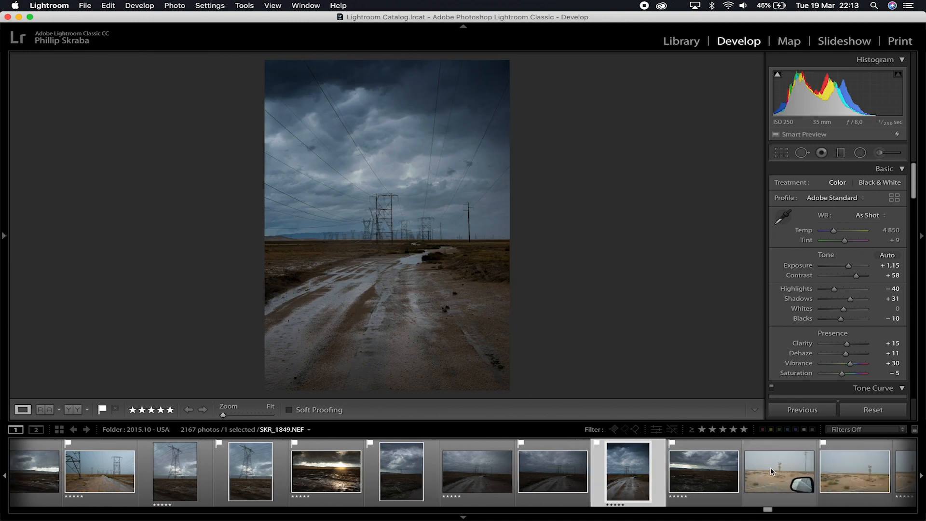
{"action": "scroll", "coordinate": [771, 472], "scroll_direction": "right", "scroll_amount": 3}
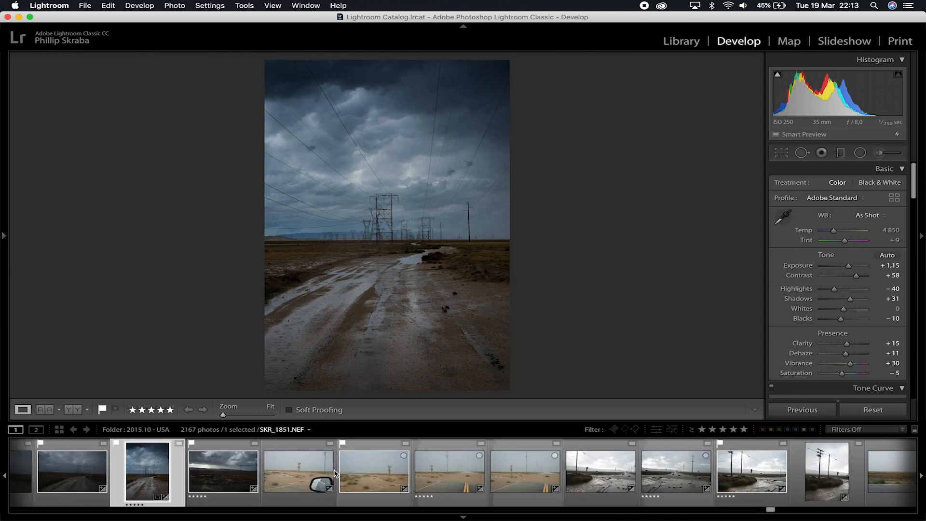
{"action": "left_click", "coordinate": [292, 483]}
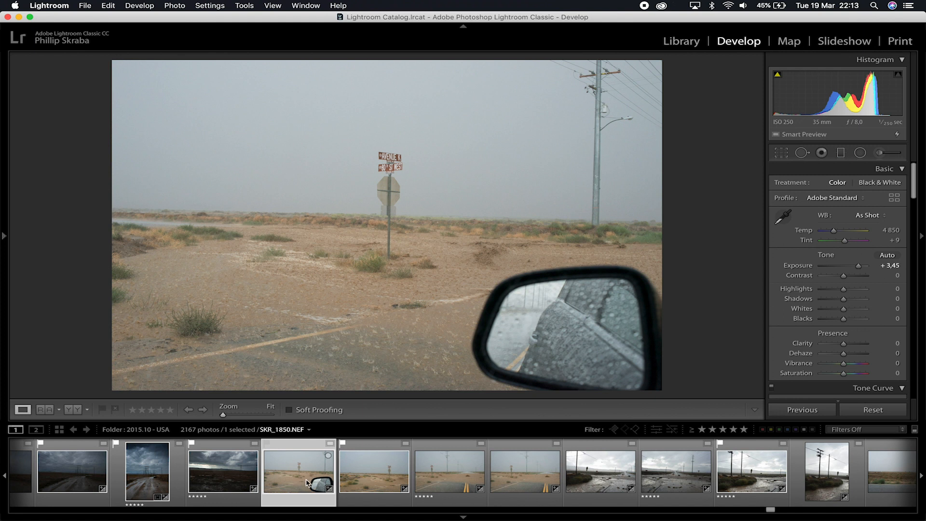
{"action": "left_click", "coordinate": [359, 283]}
{"action": "left_click_drag", "start_coordinate": [387, 207], "coordinate": [387, 283]}
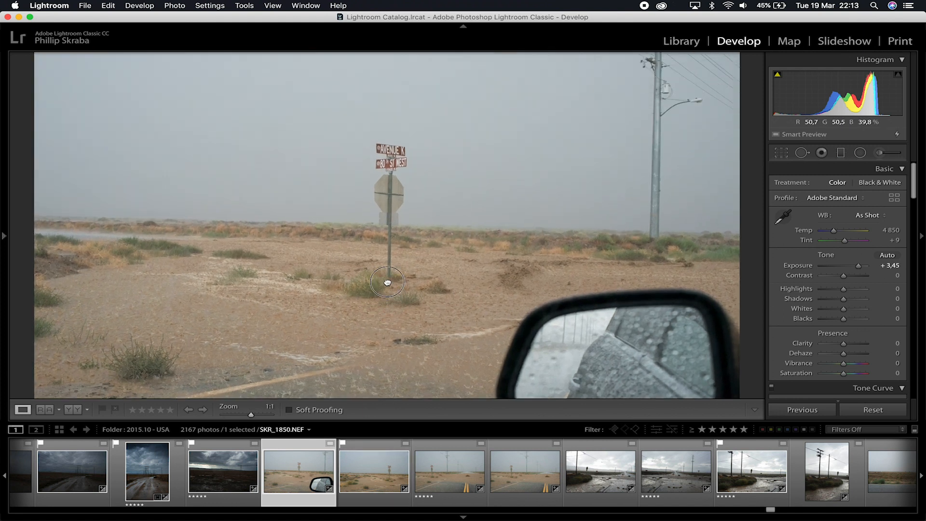
{"action": "left_click", "coordinate": [379, 292]}
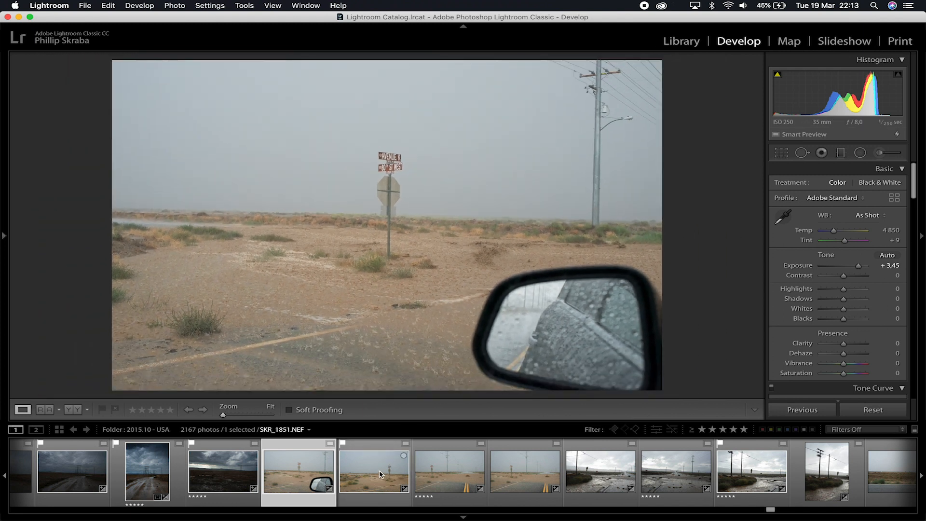
Review the remaining storm shots: the desert road, the flooded road with the car, the dark-sky road and the abandoned shop SKR_1871.
{"action": "left_click", "coordinate": [380, 474]}
{"action": "left_click", "coordinate": [509, 480]}
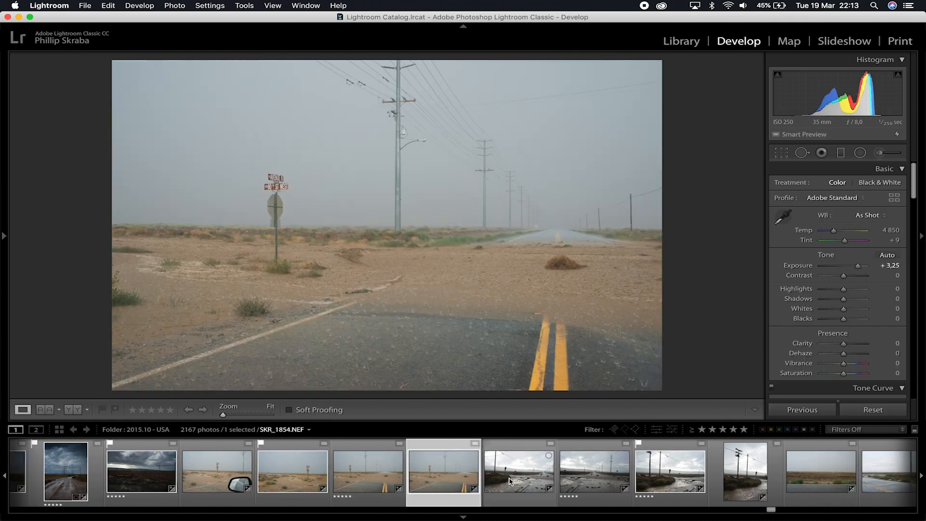
{"action": "left_click", "coordinate": [580, 480]}
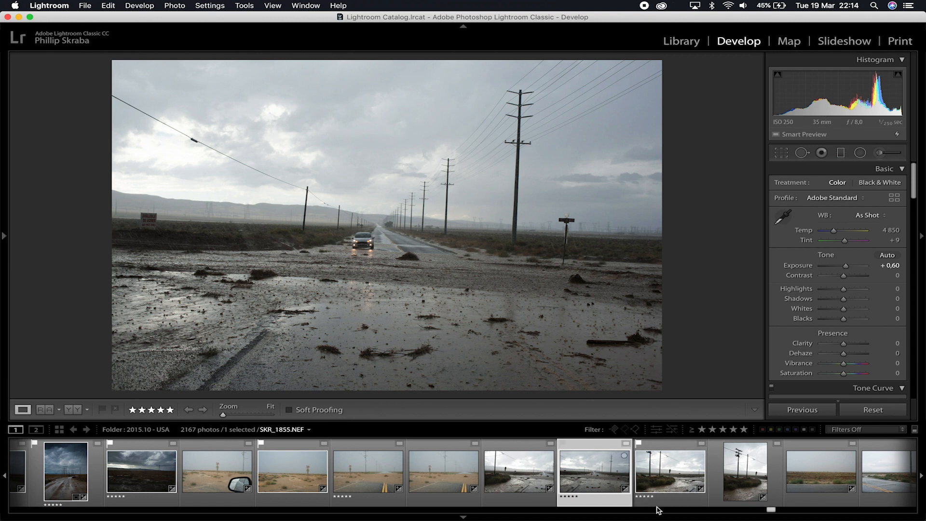
{"action": "scroll", "coordinate": [656, 483], "scroll_direction": "down", "scroll_amount": 10}
{"action": "scroll", "coordinate": [648, 483], "scroll_direction": "down", "scroll_amount": 3}
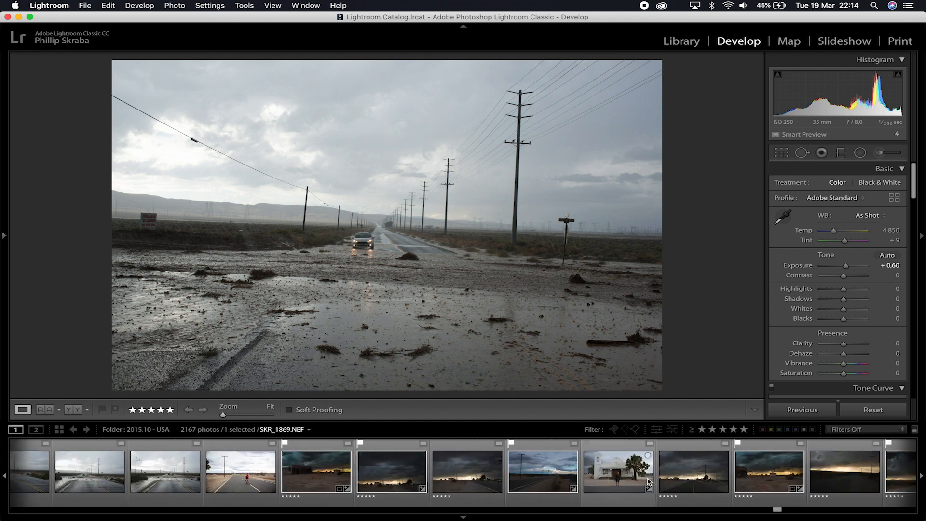
{"action": "left_click", "coordinate": [375, 483]}
{"action": "scroll", "coordinate": [472, 479], "scroll_direction": "down", "scroll_amount": 7}
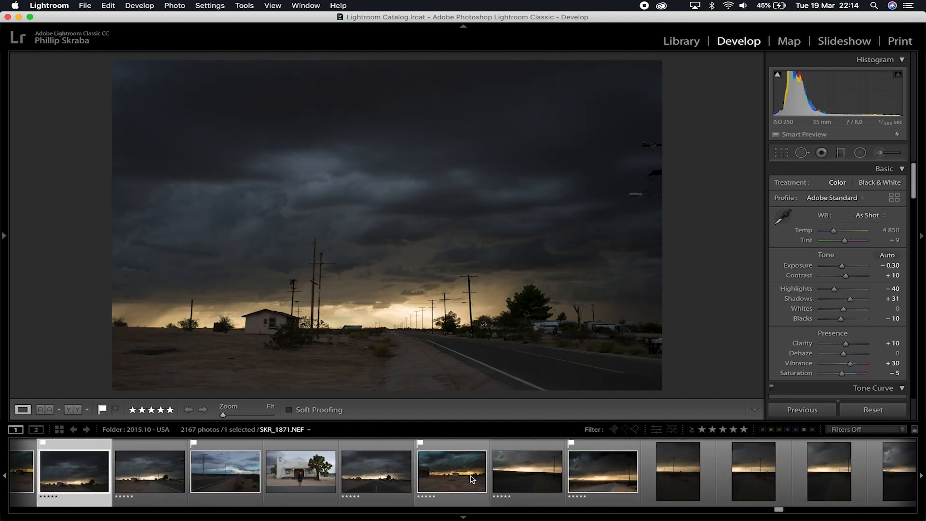
{"action": "left_click", "coordinate": [464, 477]}
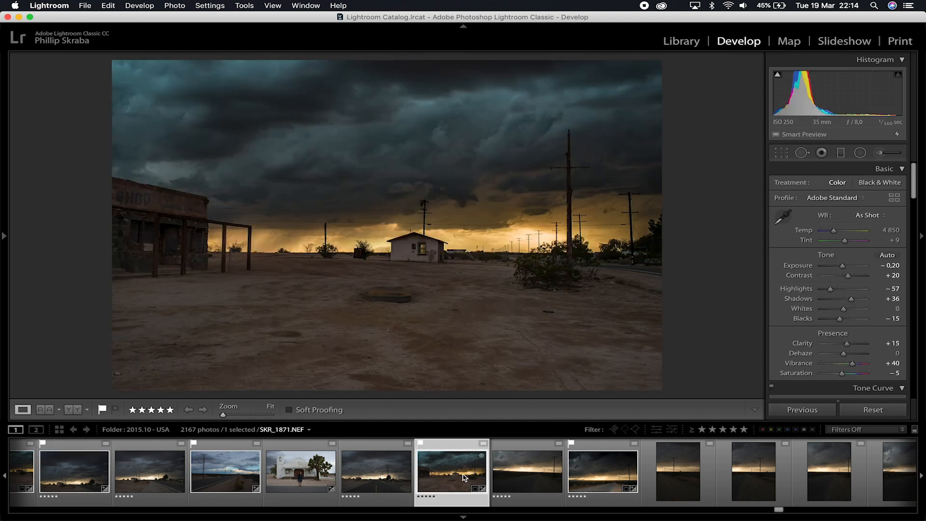
Return to the muddy plain photo SKR_1844.NEF and reset all its develop settings.
{"action": "scroll", "coordinate": [464, 477], "scroll_direction": "up", "scroll_amount": 10}
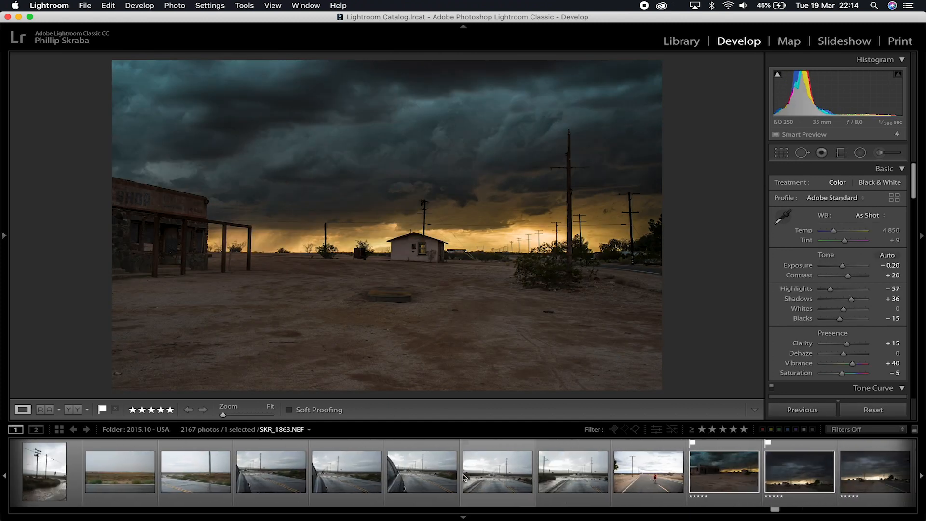
{"action": "scroll", "coordinate": [465, 478], "scroll_direction": "up", "scroll_amount": 8}
{"action": "left_click", "coordinate": [419, 477]}
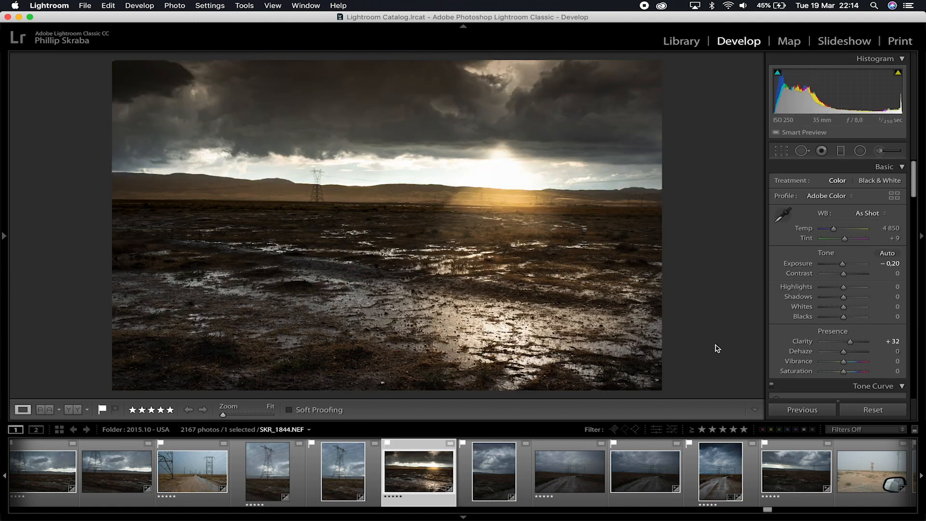
{"action": "left_click", "coordinate": [879, 410]}
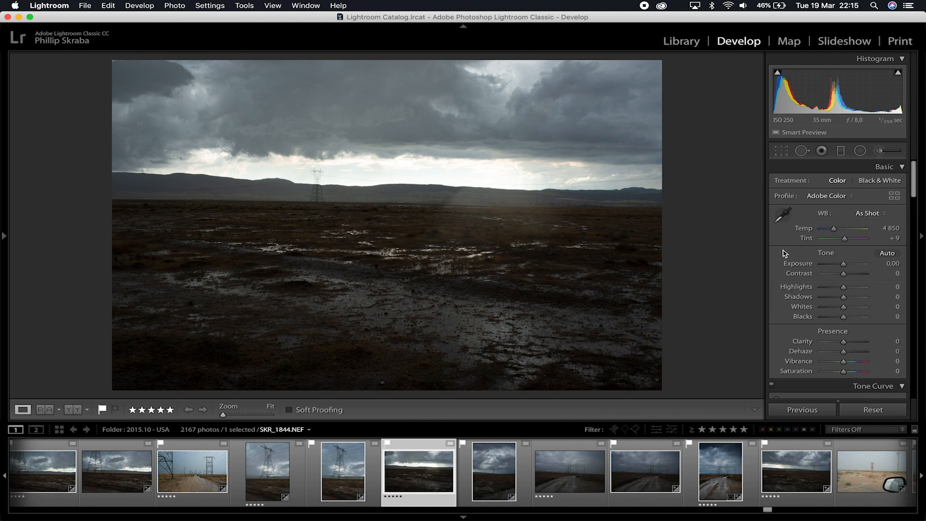
Enable lens profile corrections for the photo, toggling them off and on to compare the effect.
{"action": "scroll", "coordinate": [785, 253], "scroll_direction": "down", "scroll_amount": 20}
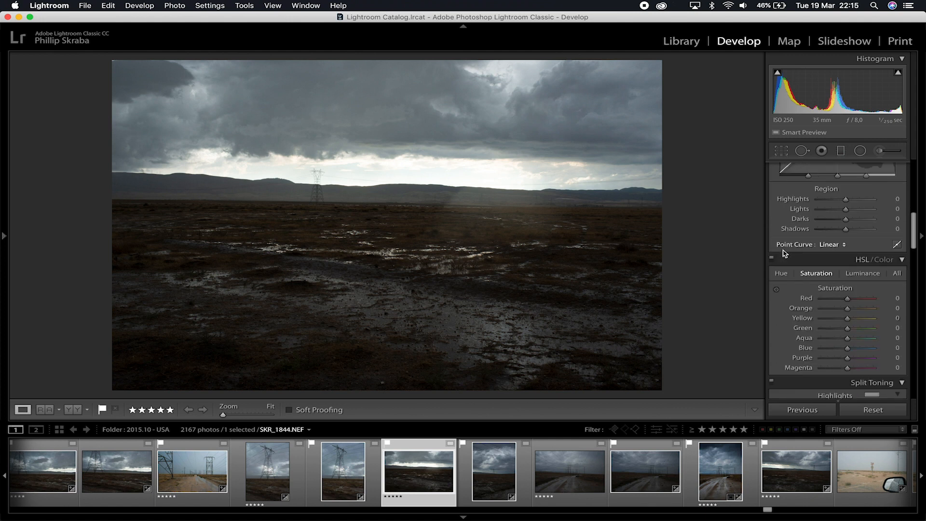
{"action": "scroll", "coordinate": [785, 253], "scroll_direction": "down", "scroll_amount": 5}
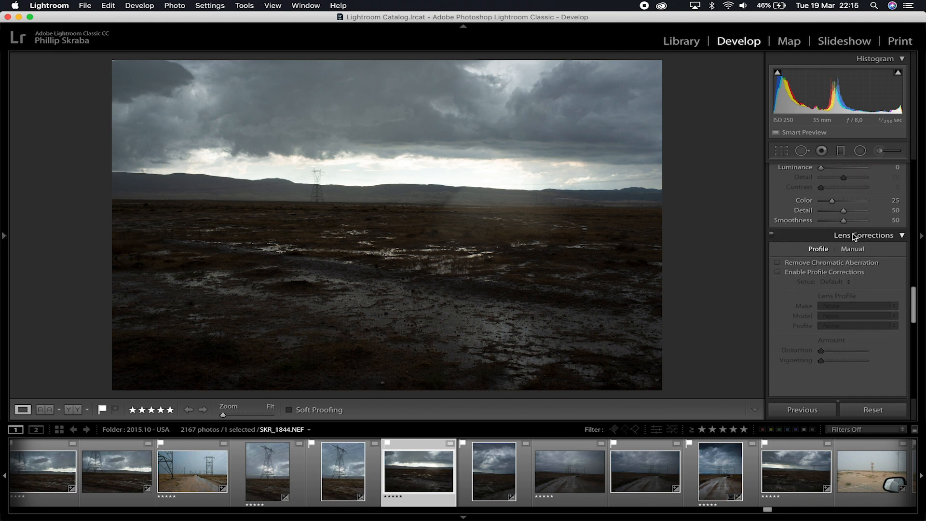
{"action": "left_click", "coordinate": [777, 272]}
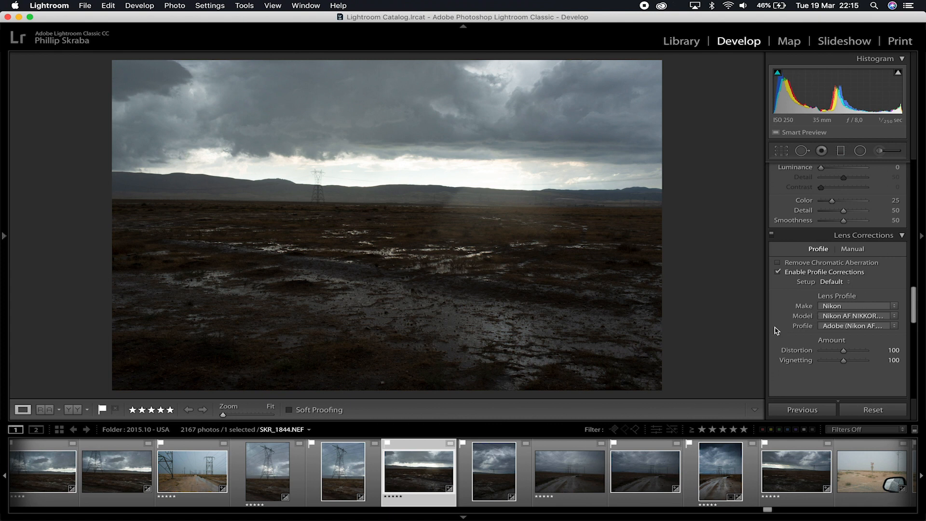
{"action": "left_click", "coordinate": [778, 273]}
{"action": "left_click", "coordinate": [779, 273]}
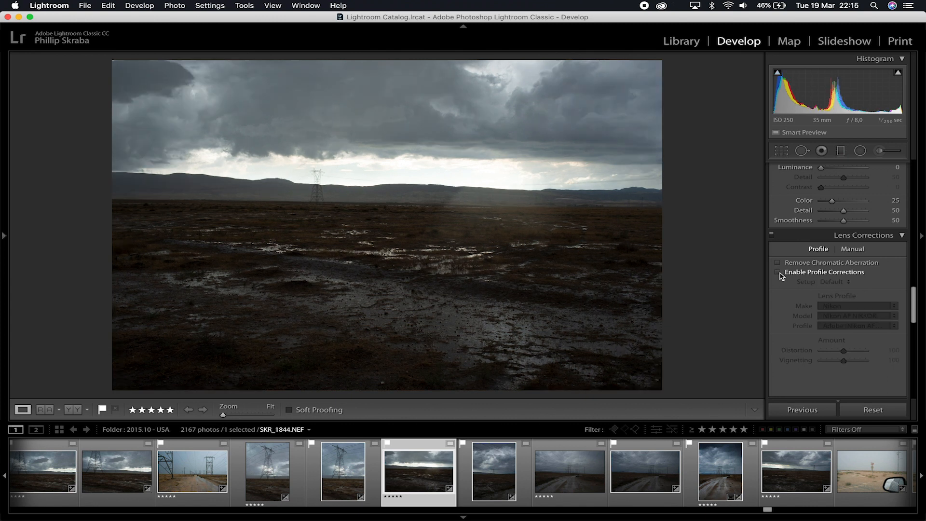
{"action": "left_click", "coordinate": [778, 273]}
{"action": "left_click", "coordinate": [779, 273]}
{"action": "left_click", "coordinate": [779, 273]}
{"action": "left_click", "coordinate": [779, 273]}
{"action": "left_click", "coordinate": [778, 273]}
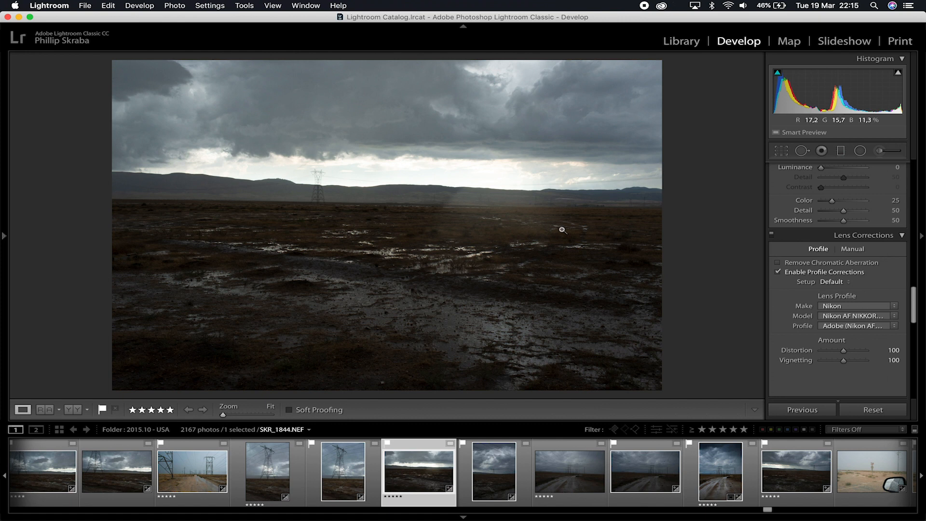
Set the photo's basic tone to Exposure +0.15, Highlights -25, Shadows +33, Whites -2 and Blacks +6.
{"action": "scroll", "coordinate": [812, 288], "scroll_direction": "up", "scroll_amount": 15}
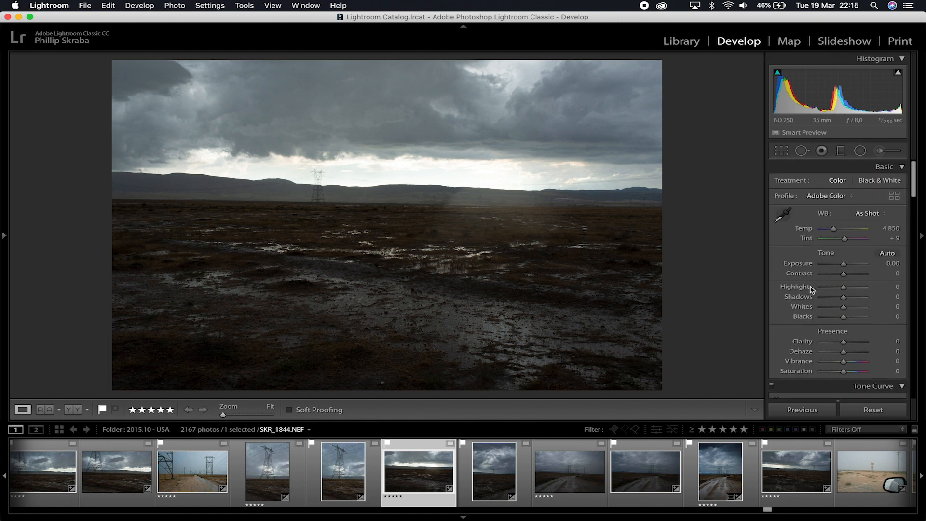
{"action": "mouse_move", "coordinate": [844, 268]}
{"action": "left_mouse_down"}
{"action": "mouse_move", "coordinate": [835, 269]}
{"action": "mouse_move", "coordinate": [858, 269]}
{"action": "mouse_move", "coordinate": [845, 268]}
{"action": "left_mouse_up"}
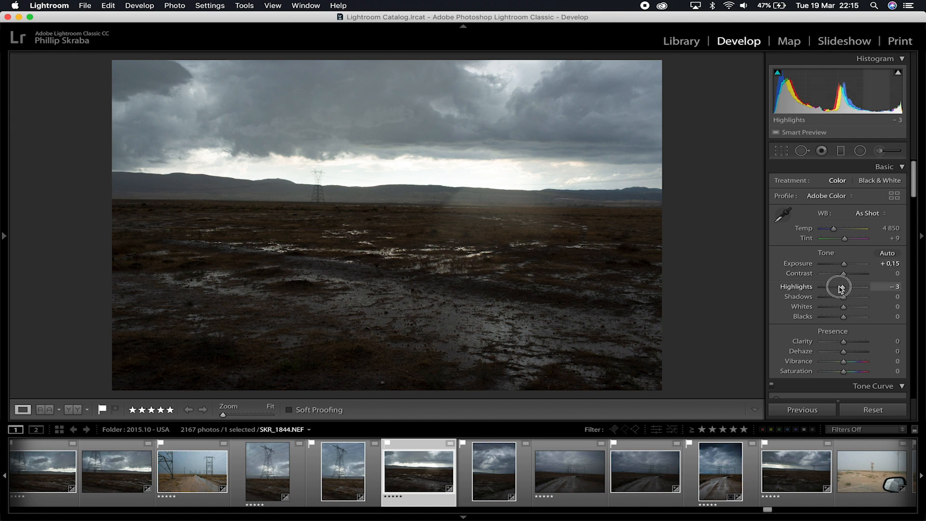
{"action": "mouse_move", "coordinate": [840, 288]}
{"action": "left_mouse_down"}
{"action": "mouse_move", "coordinate": [830, 287]}
{"action": "mouse_move", "coordinate": [852, 301]}
{"action": "left_mouse_up"}
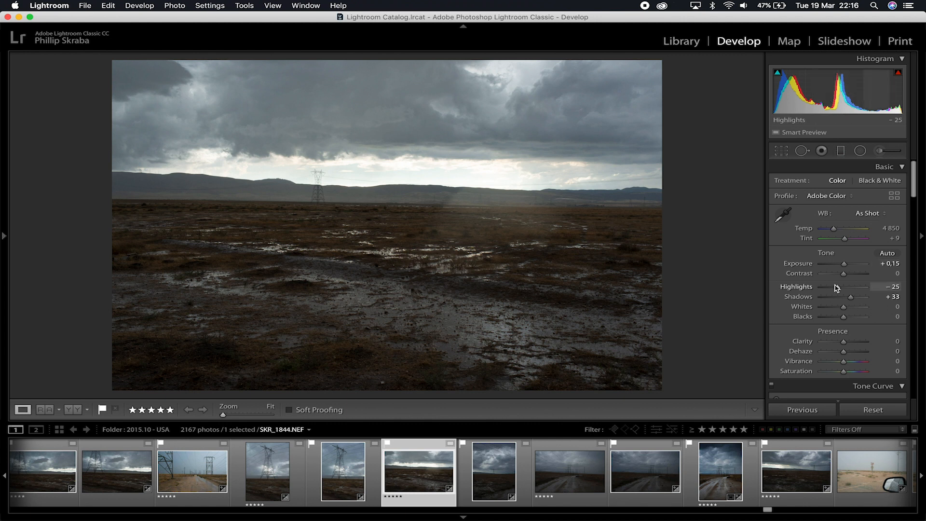
{"action": "left_click_drag", "start_coordinate": [845, 306], "coordinate": [895, 317]}
{"action": "left_click_drag", "start_coordinate": [855, 319], "coordinate": [845, 321]}
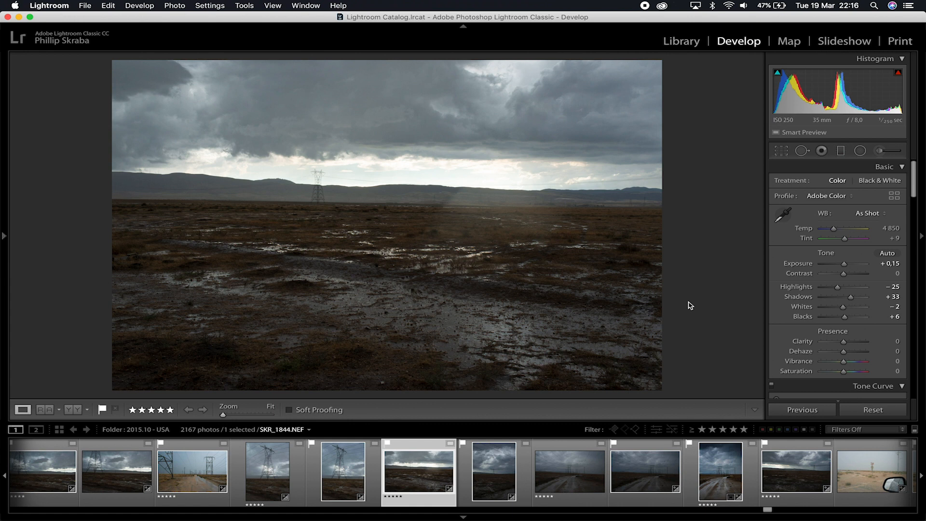
Add a graduated filter with Exposure -1.50 from the photo's upper edge down to just below the horizon.
{"action": "left_click", "coordinate": [842, 151]}
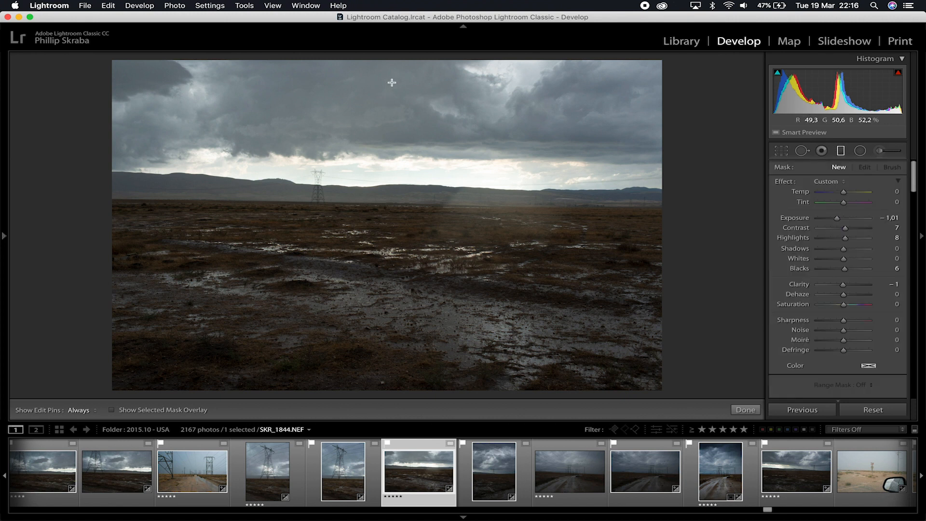
{"action": "left_click_drag", "start_coordinate": [845, 219], "coordinate": [849, 220]}
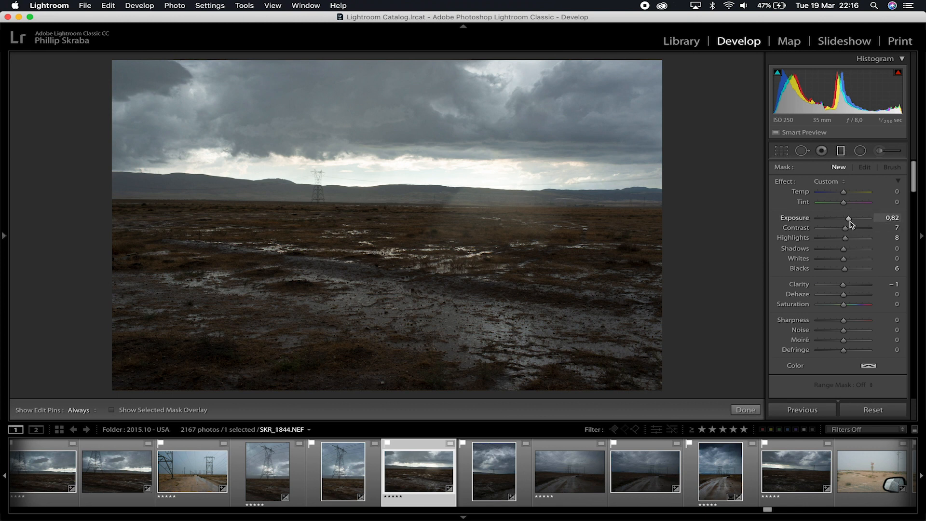
{"action": "left_click_drag", "start_coordinate": [850, 220], "coordinate": [838, 219]}
{"action": "left_click_drag", "start_coordinate": [376, 55], "coordinate": [376, 214]}
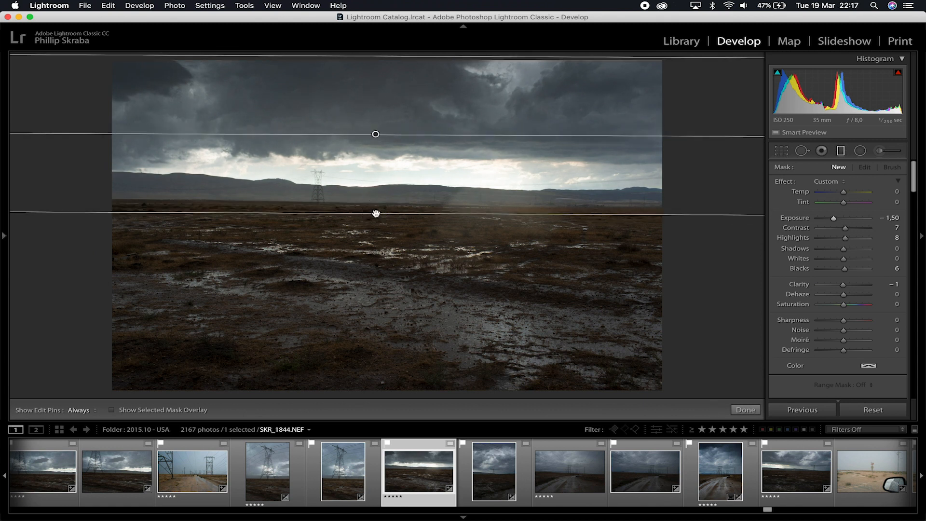
Adjust the sky's graduated filter to Exposure -2.17, Contrast 51, Blacks -8 and Clarity 44.
{"action": "left_click_drag", "start_coordinate": [830, 220], "coordinate": [858, 234]}
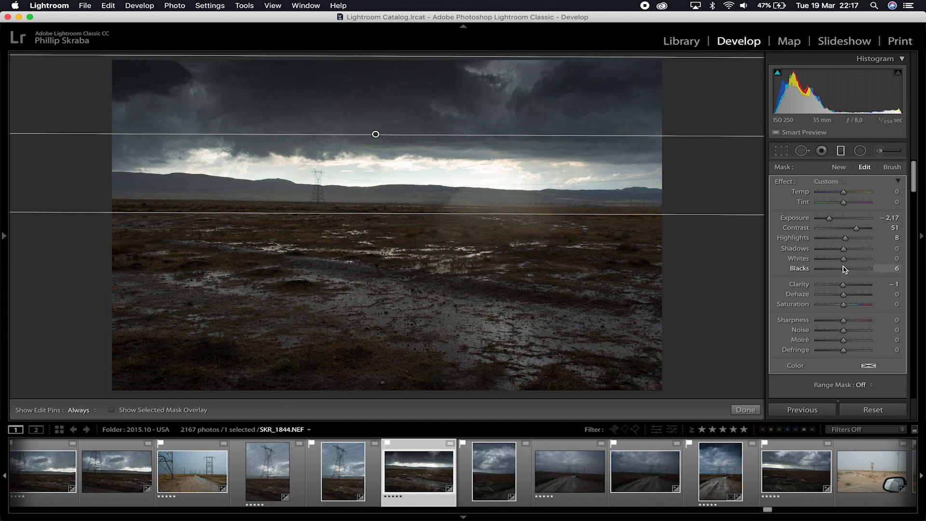
{"action": "left_click_drag", "start_coordinate": [843, 272], "coordinate": [840, 271]}
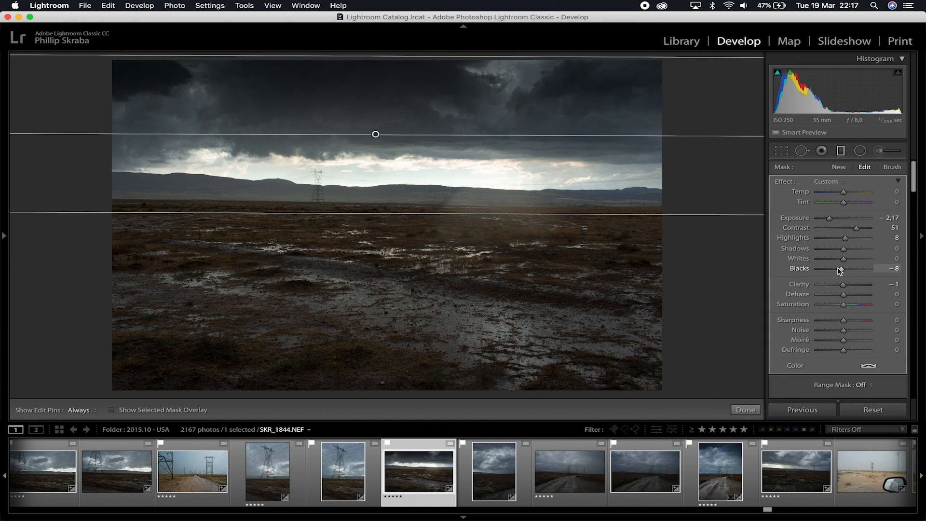
{"action": "mouse_move", "coordinate": [848, 284]}
{"action": "left_mouse_down"}
{"action": "mouse_move", "coordinate": [865, 290]}
{"action": "mouse_move", "coordinate": [855, 288]}
{"action": "left_mouse_up"}
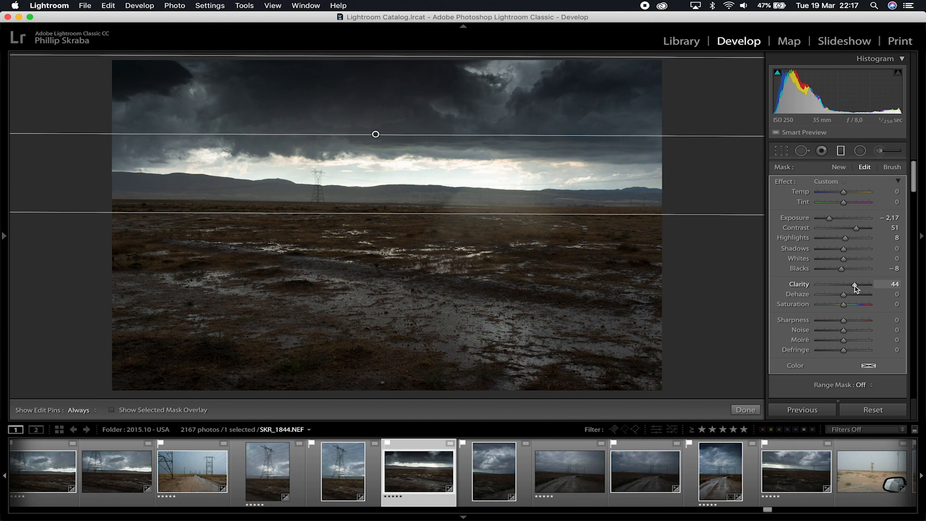
Show the sky filter's mask overlay and fine-tune the gradient's lower boundary so it sits just below the horizon.
{"action": "left_click", "coordinate": [112, 411]}
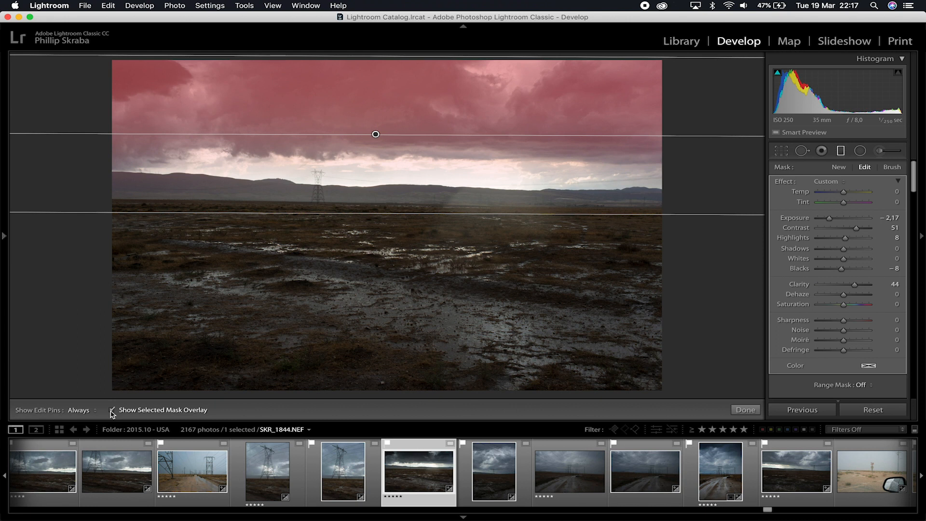
{"action": "left_click_drag", "start_coordinate": [378, 214], "coordinate": [416, 197]}
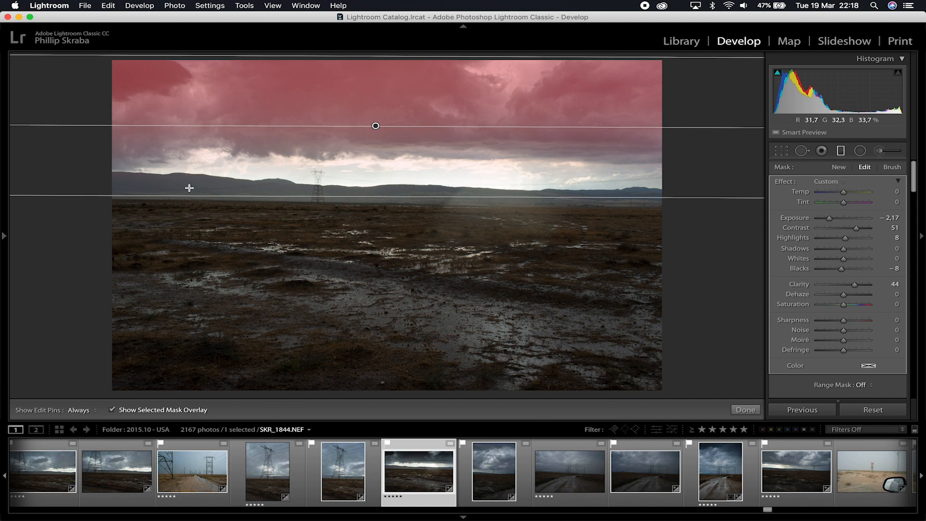
{"action": "left_click_drag", "start_coordinate": [376, 196], "coordinate": [377, 208]}
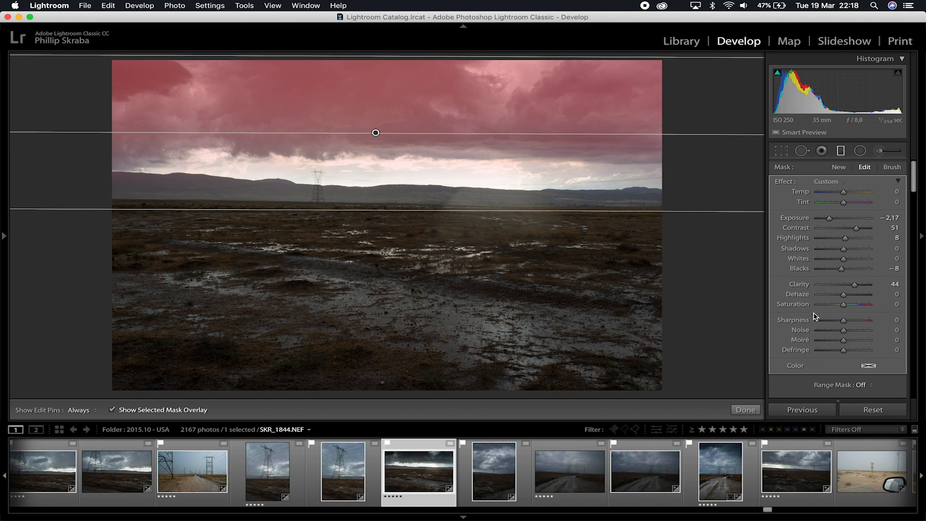
Activate the sky filter's erase brush and check the mask along the hills with the edit pins hidden and shown, finally hiding the overlay.
{"action": "left_click", "coordinate": [892, 167]}
{"action": "scroll", "coordinate": [834, 326], "scroll_direction": "down", "scroll_amount": 5}
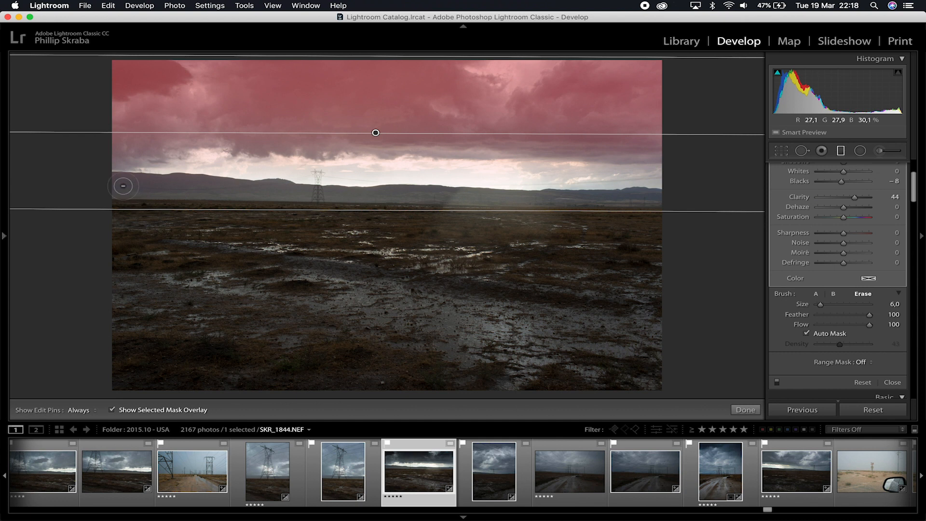
{"action": "key", "text": "h"}
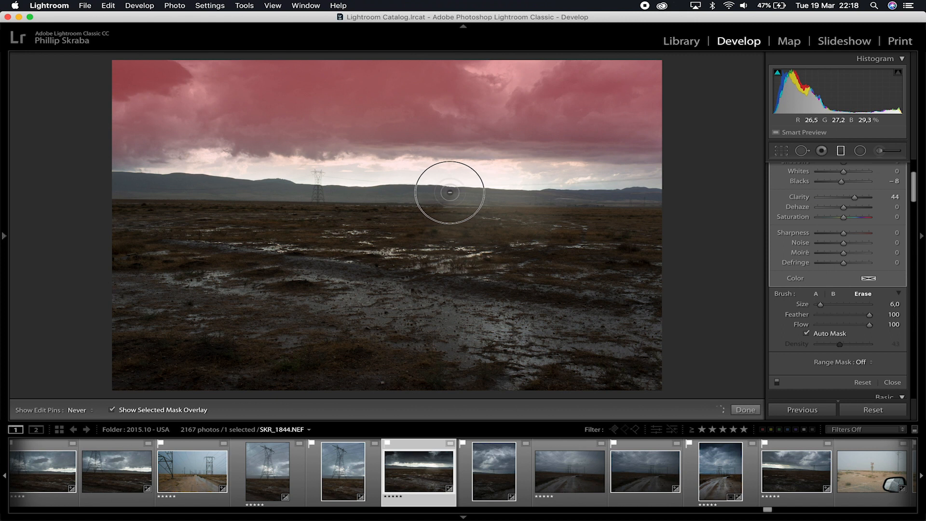
{"action": "key", "text": "h"}
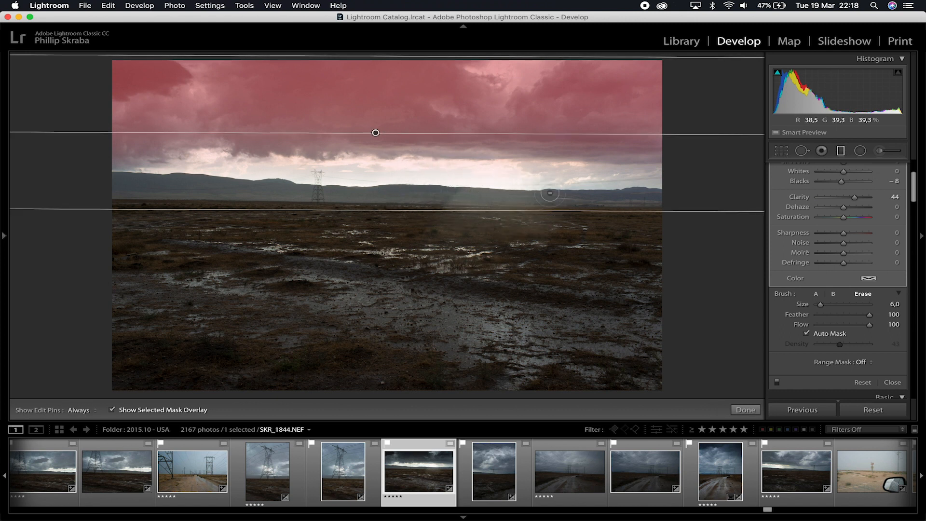
{"action": "key", "text": "h"}
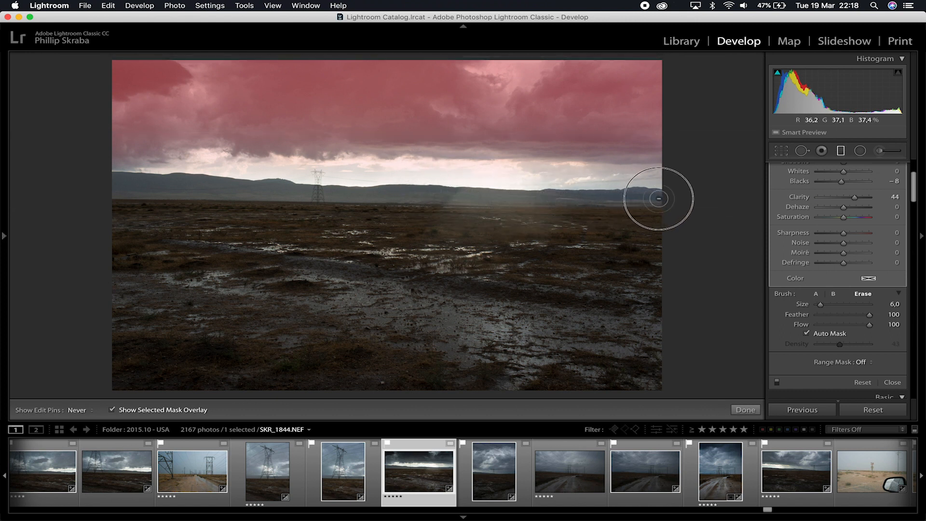
{"action": "key", "text": "h"}
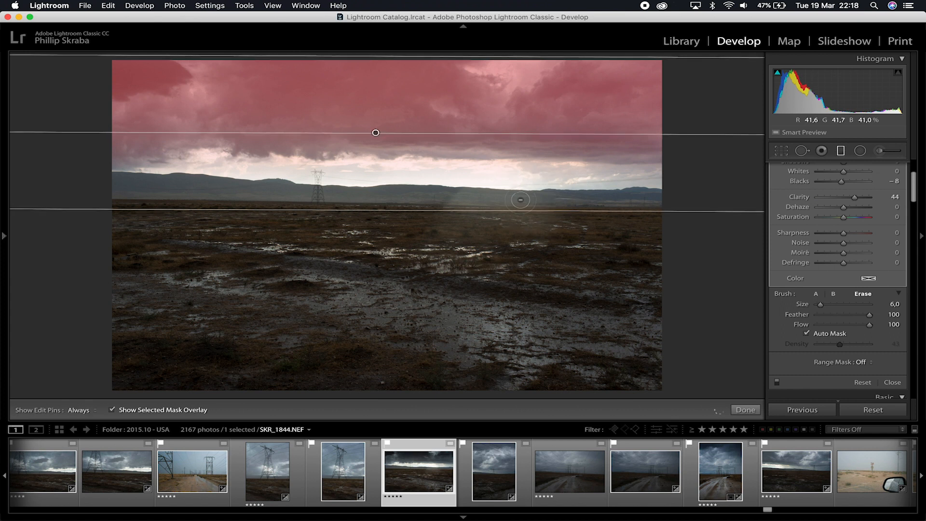
{"action": "key", "text": "h"}
{"action": "key", "text": "h"}
{"action": "left_click", "coordinate": [112, 410]}
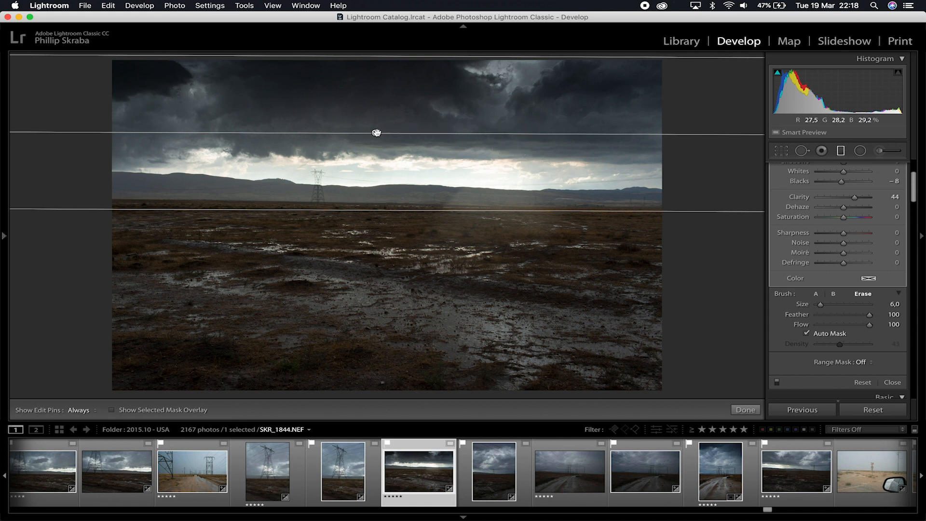
Warm the sky's graduated filter to Temp 32, shift its Tint slightly toward green, and finish editing the filter.
{"action": "mouse_move", "coordinate": [377, 133]}
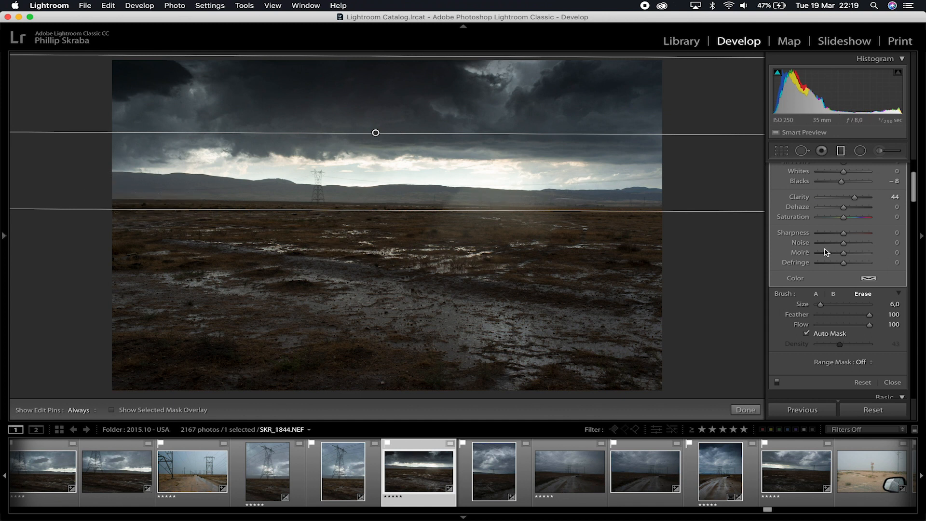
{"action": "scroll", "coordinate": [820, 238], "scroll_direction": "up", "scroll_amount": 3}
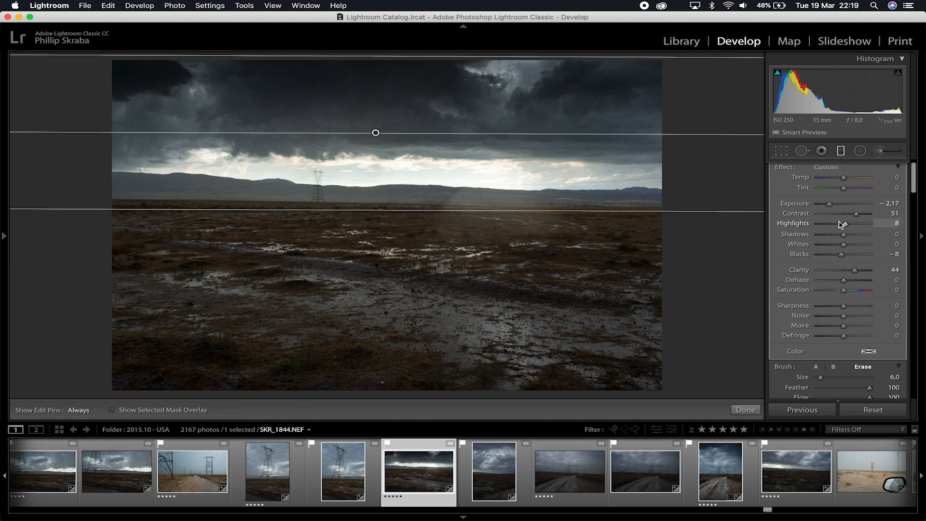
{"action": "scroll", "coordinate": [845, 188], "scroll_direction": "up", "scroll_amount": 1}
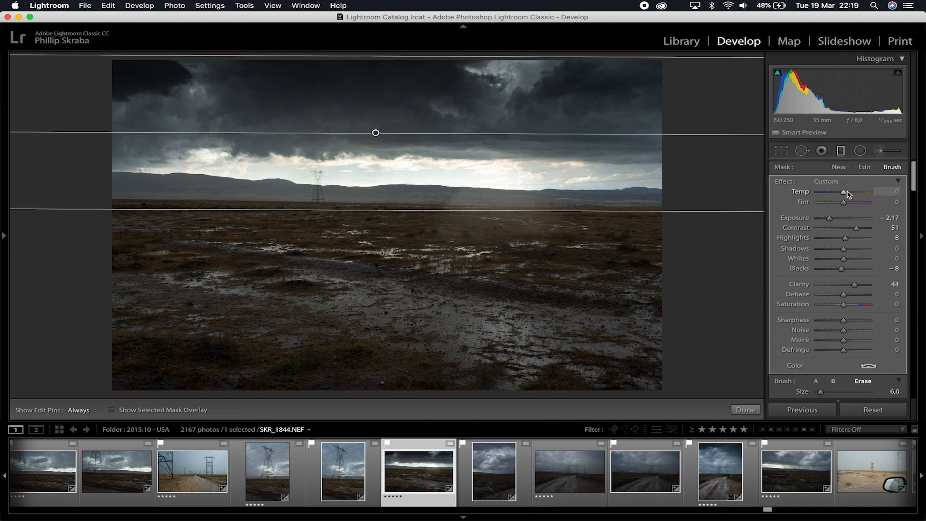
{"action": "left_click_drag", "start_coordinate": [849, 193], "coordinate": [859, 195]}
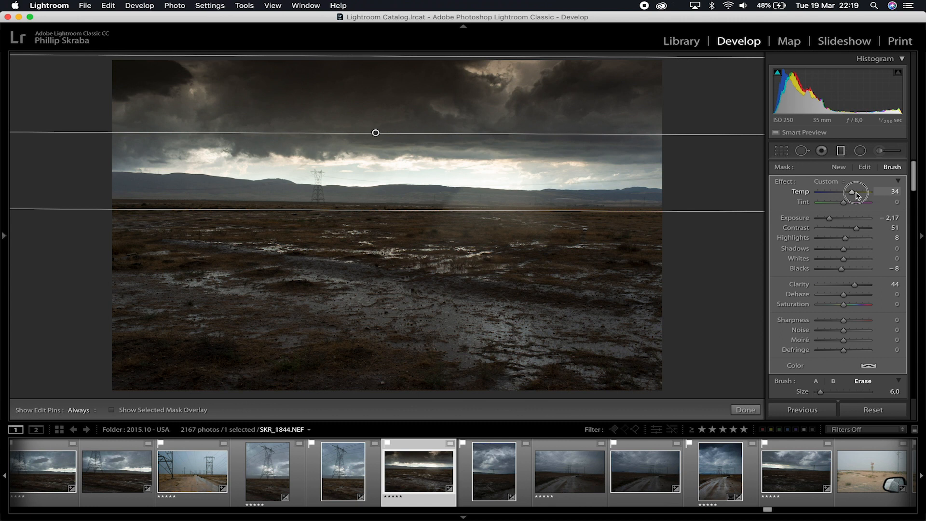
{"action": "mouse_move", "coordinate": [857, 195]}
{"action": "left_mouse_down"}
{"action": "mouse_move", "coordinate": [822, 195]}
{"action": "mouse_move", "coordinate": [853, 199]}
{"action": "left_mouse_up"}
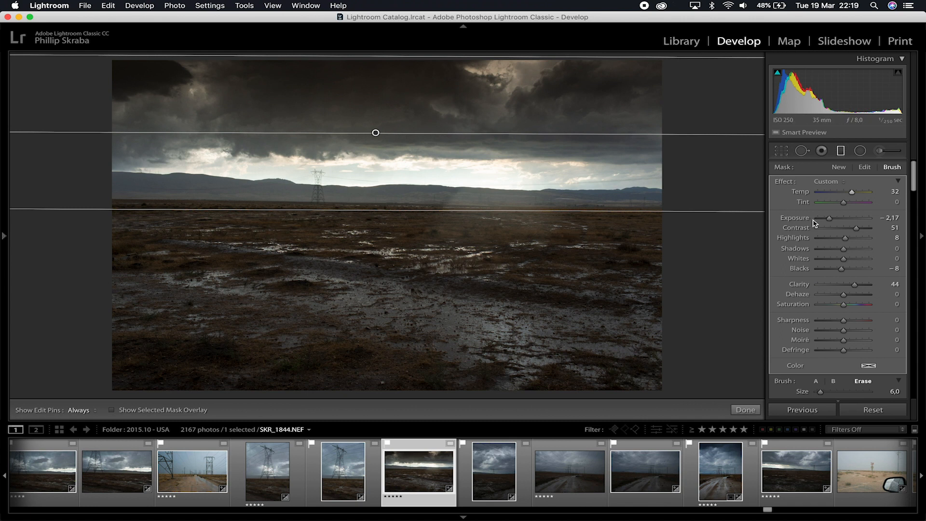
{"action": "left_click_drag", "start_coordinate": [843, 204], "coordinate": [840, 205]}
{"action": "left_click", "coordinate": [746, 410]}
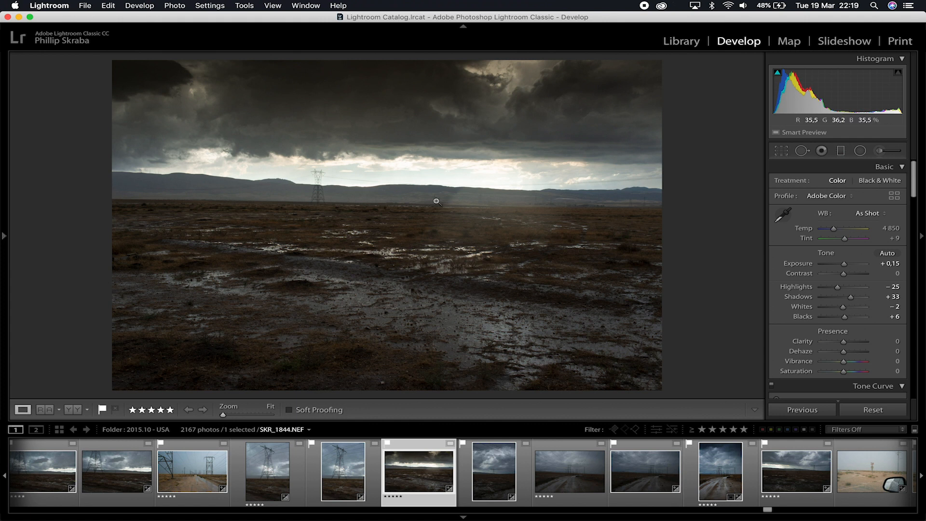
Paint a straight adjustment brush stroke with Exposure -1.50 and size 8 across the distant hills, and check its coverage with the mask overlay.
{"action": "left_click", "coordinate": [880, 151]}
{"action": "scroll", "coordinate": [641, 204], "scroll_direction": "down", "scroll_amount": 10}
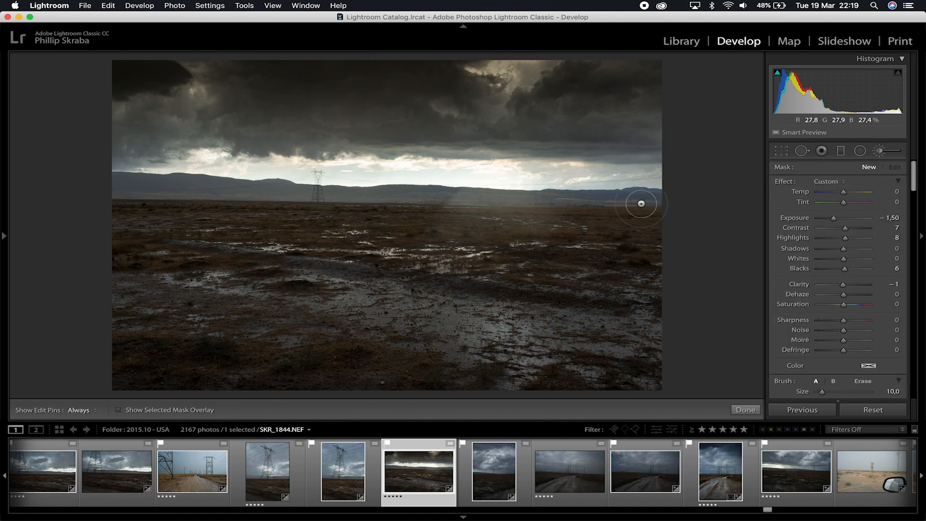
{"action": "scroll", "coordinate": [643, 201], "scroll_direction": "down", "scroll_amount": 3}
{"action": "scroll", "coordinate": [652, 200], "scroll_direction": "down", "scroll_amount": 1}
{"action": "left_click", "coordinate": [654, 200]}
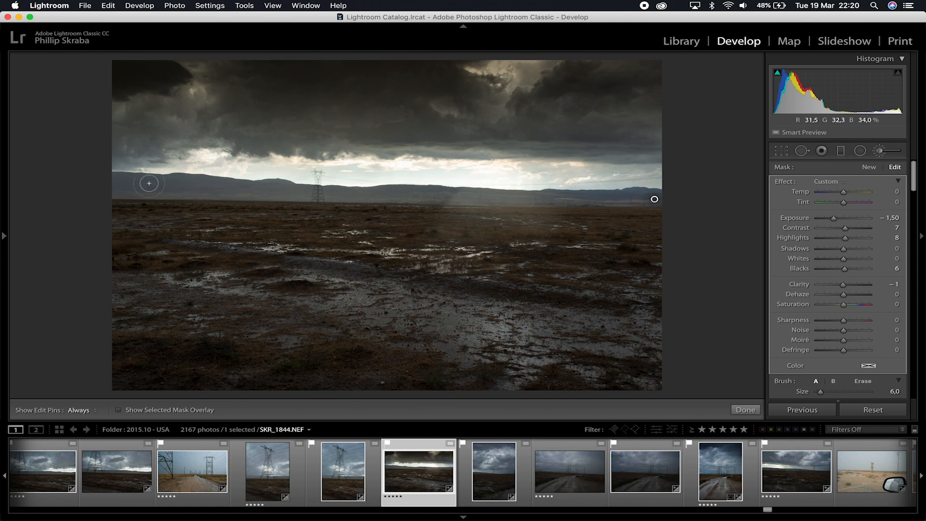
{"action": "key", "text": "bracketright"}
{"action": "key", "text": "bracketright"}
{"action": "key", "text": "shift"}
{"action": "left_click", "coordinate": [122, 186], "text": "shift"}
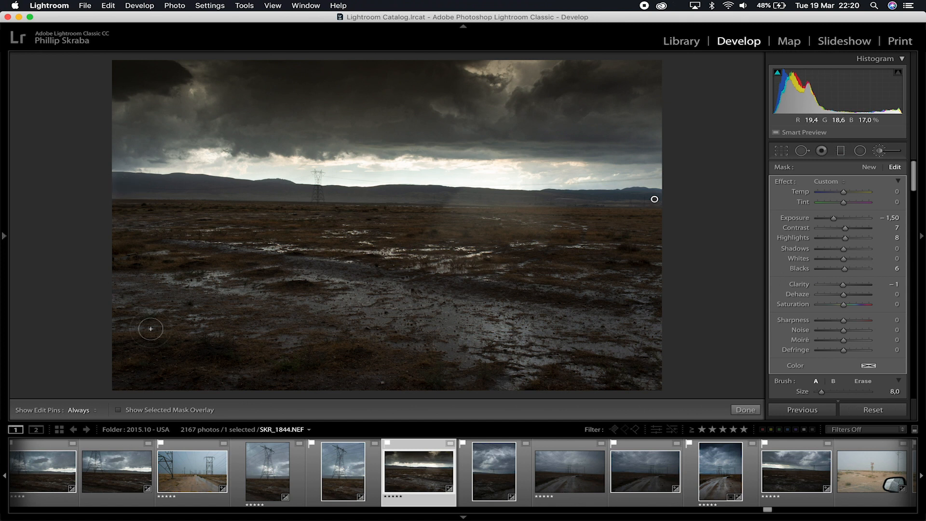
{"action": "left_click", "coordinate": [119, 410]}
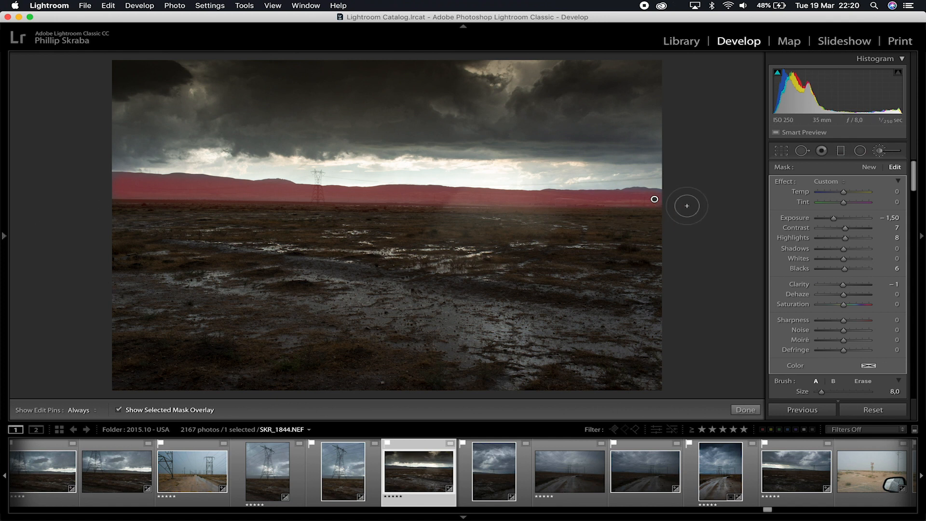
{"action": "left_click", "coordinate": [118, 410]}
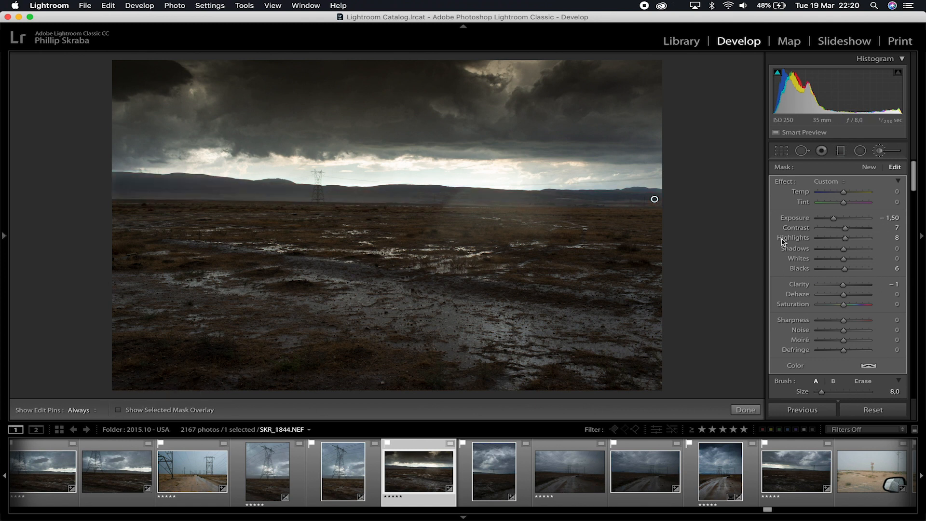
Adjust the hills' brush mask to Temp 24, Exposure -0.66, Contrast 80, Blacks -16 and Clarity 45, and finish the brush edit.
{"action": "left_click_drag", "start_coordinate": [848, 218], "coordinate": [865, 228]}
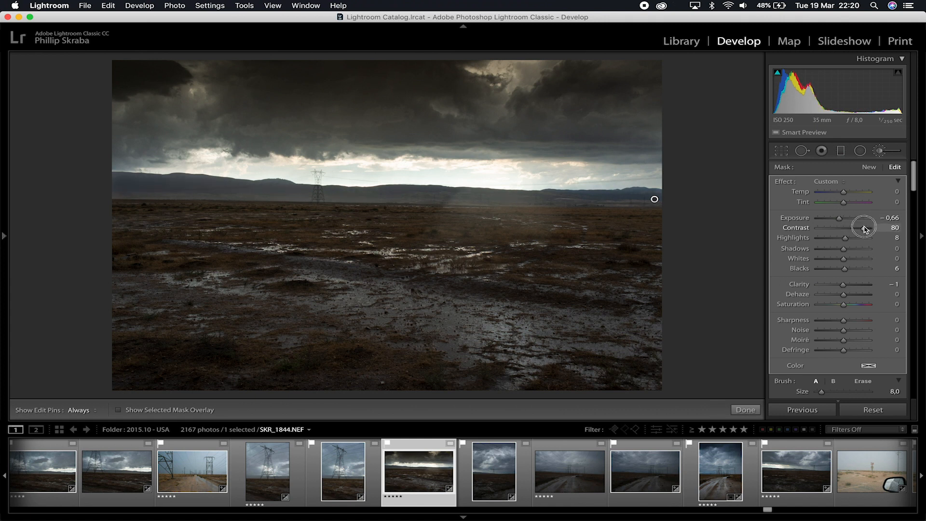
{"action": "left_click_drag", "start_coordinate": [865, 228], "coordinate": [865, 228]}
{"action": "left_click_drag", "start_coordinate": [844, 269], "coordinate": [855, 289]}
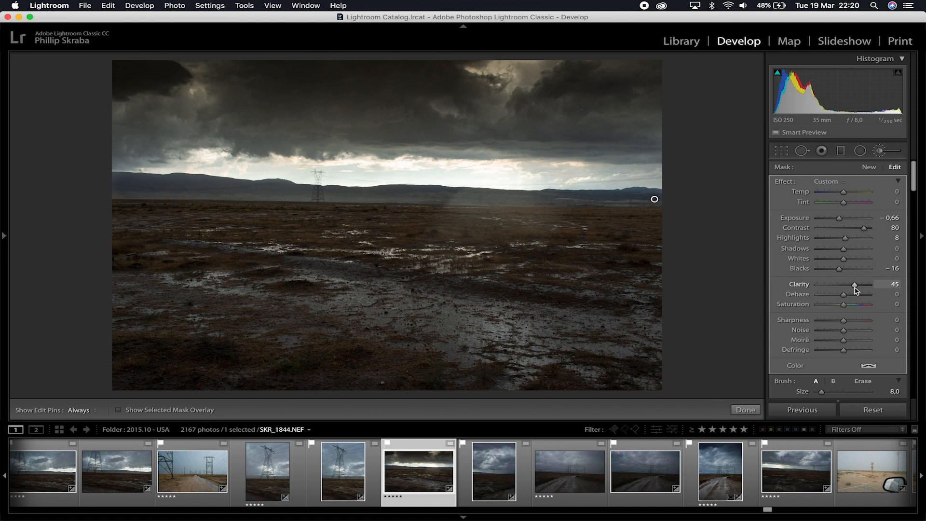
{"action": "left_click_drag", "start_coordinate": [843, 195], "coordinate": [852, 195]}
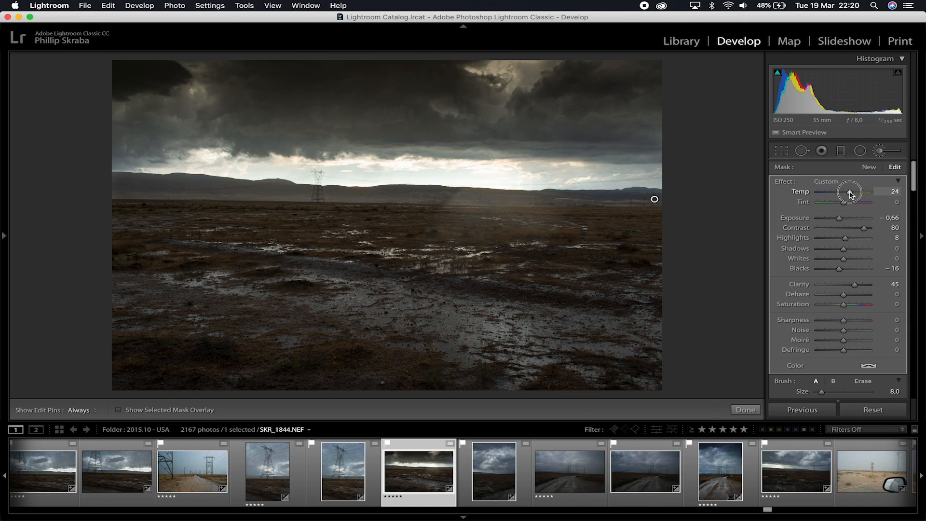
{"action": "left_click_drag", "start_coordinate": [851, 195], "coordinate": [850, 195]}
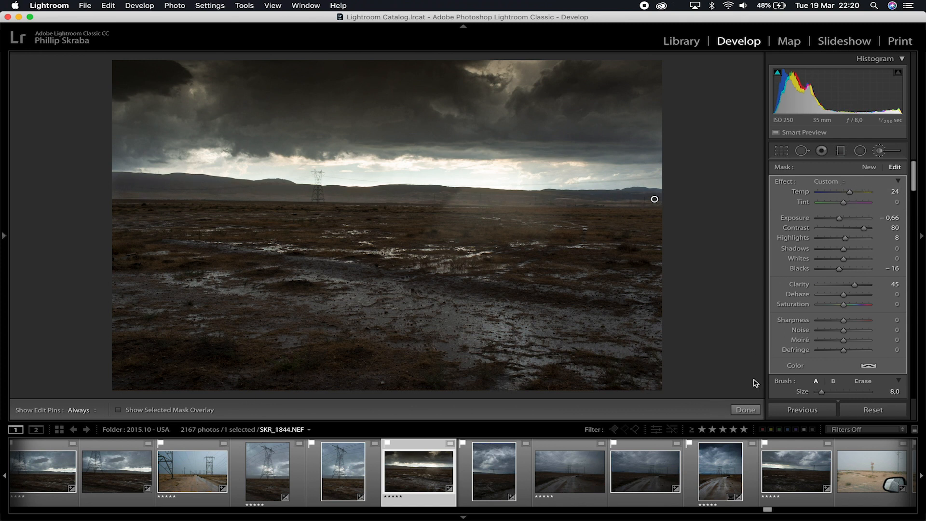
{"action": "left_click", "coordinate": [746, 410]}
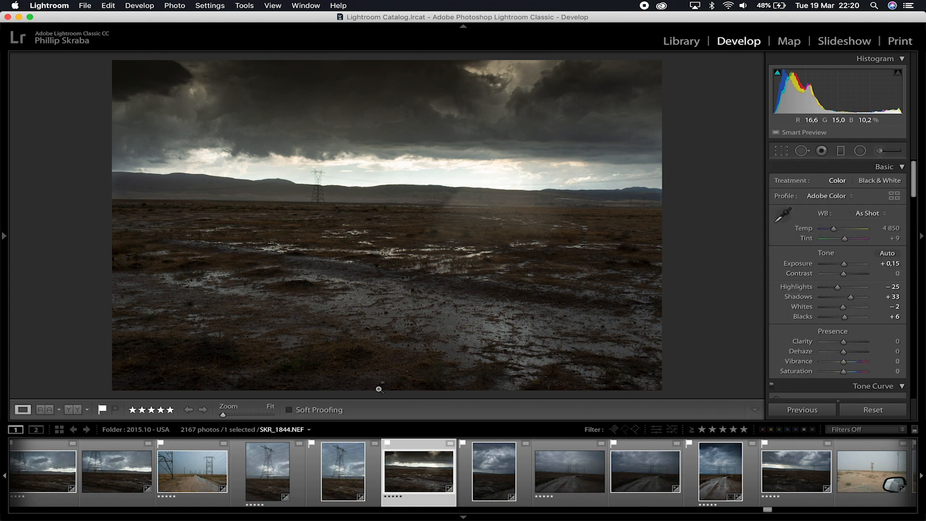
Add a graduated filter from the photo's lower edge up to the hilltops and set its Exposure to 0.58.
{"action": "left_click", "coordinate": [840, 152]}
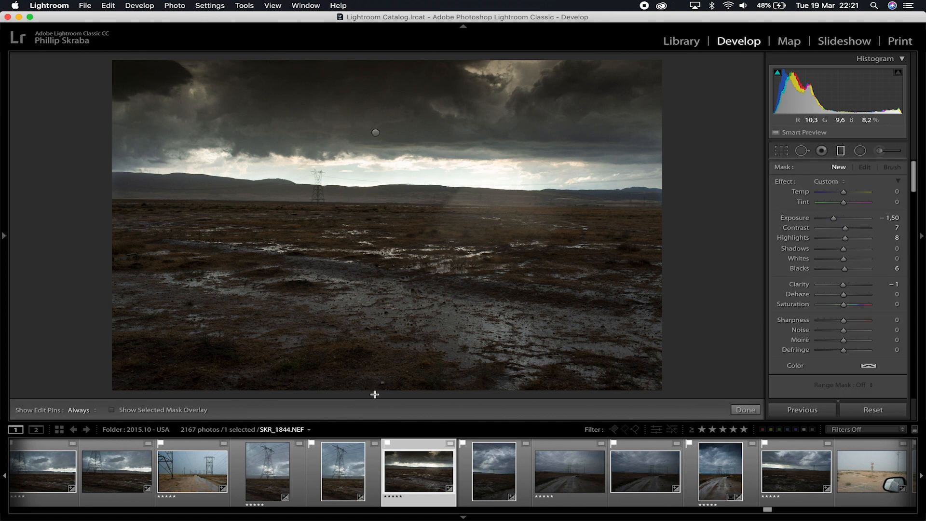
{"action": "left_click_drag", "start_coordinate": [375, 393], "coordinate": [390, 170]}
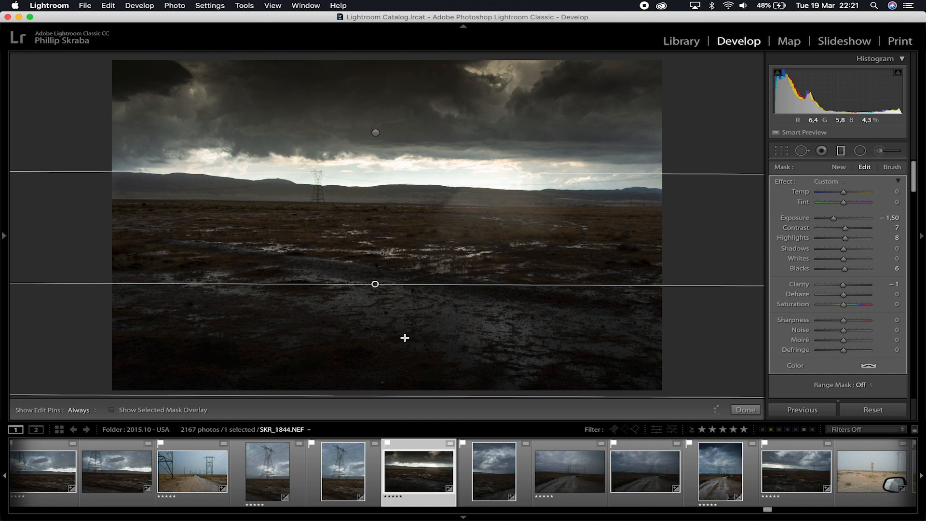
{"action": "left_click", "coordinate": [854, 220]}
{"action": "left_click_drag", "start_coordinate": [853, 220], "coordinate": [849, 220]}
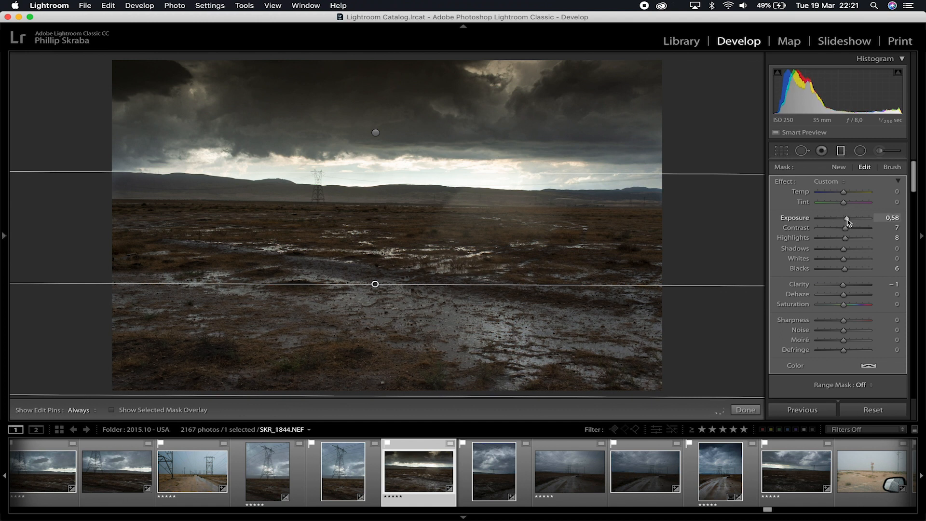
Set the foreground graduated filter to Contrast 52, Clarity 60 and Dehaze 18, and finish editing the filter.
{"action": "left_click", "coordinate": [857, 230]}
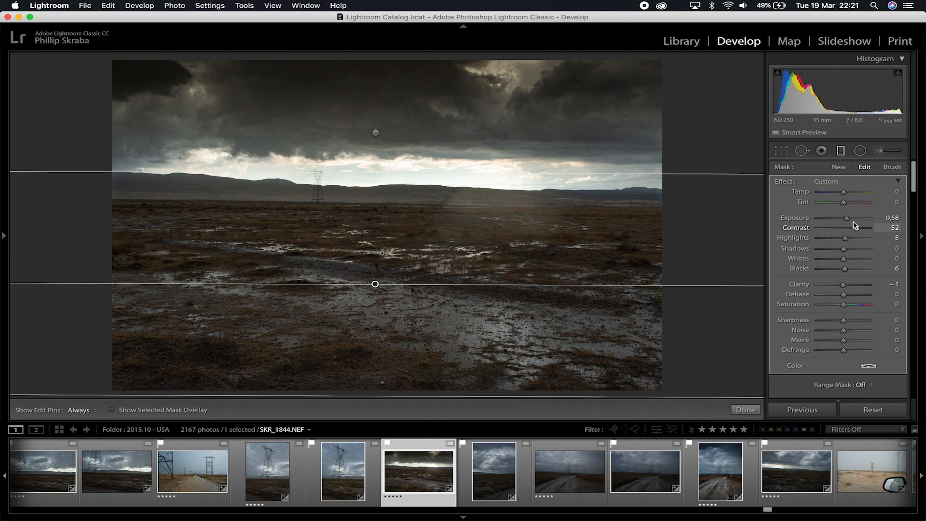
{"action": "left_click", "coordinate": [855, 286]}
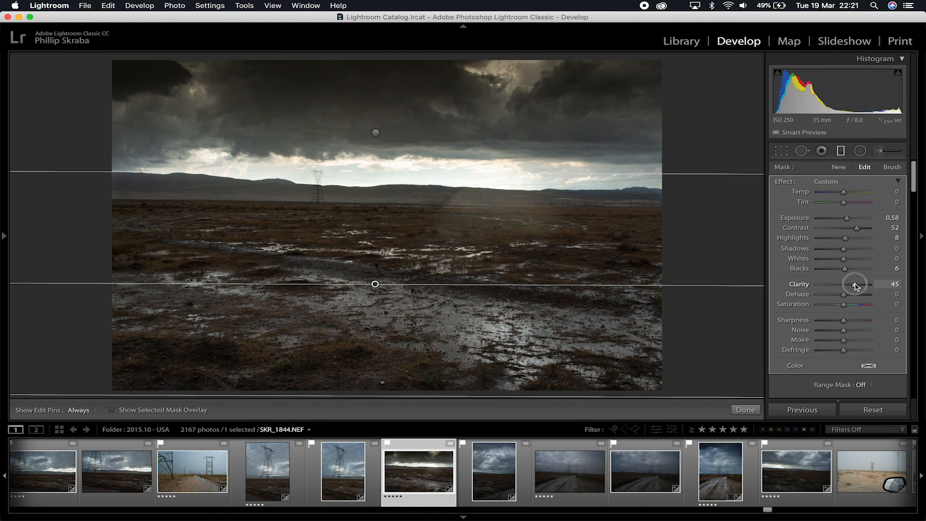
{"action": "mouse_move", "coordinate": [857, 287]}
{"action": "left_mouse_down"}
{"action": "mouse_move", "coordinate": [828, 287]}
{"action": "mouse_move", "coordinate": [860, 291]}
{"action": "left_mouse_up"}
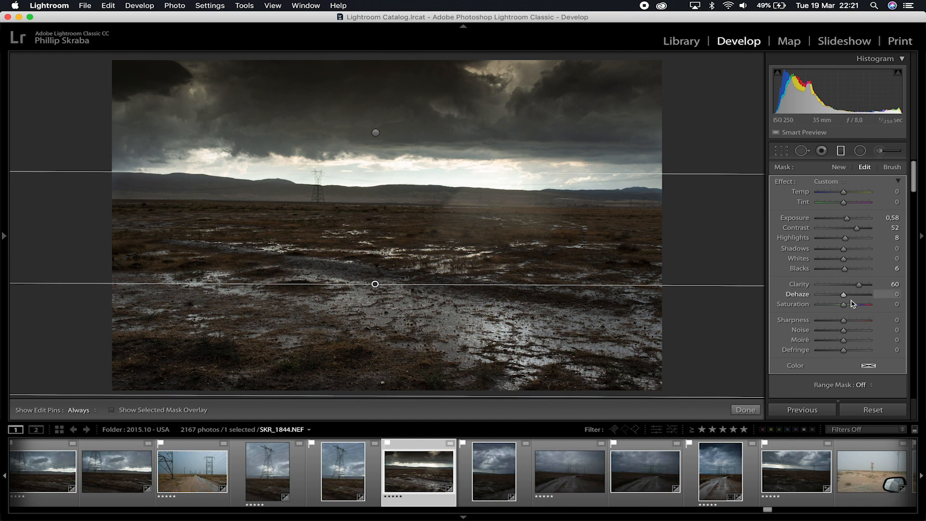
{"action": "left_click_drag", "start_coordinate": [844, 296], "coordinate": [849, 297]}
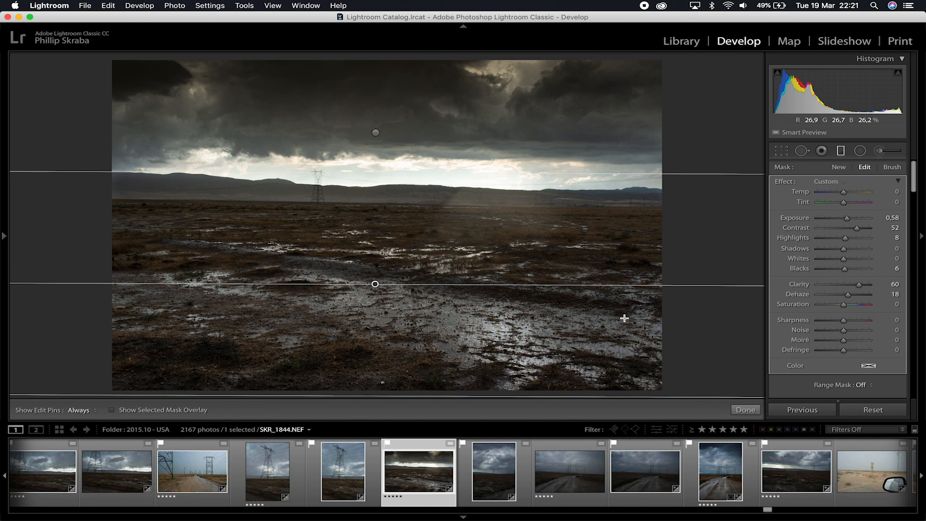
{"action": "left_click", "coordinate": [730, 410]}
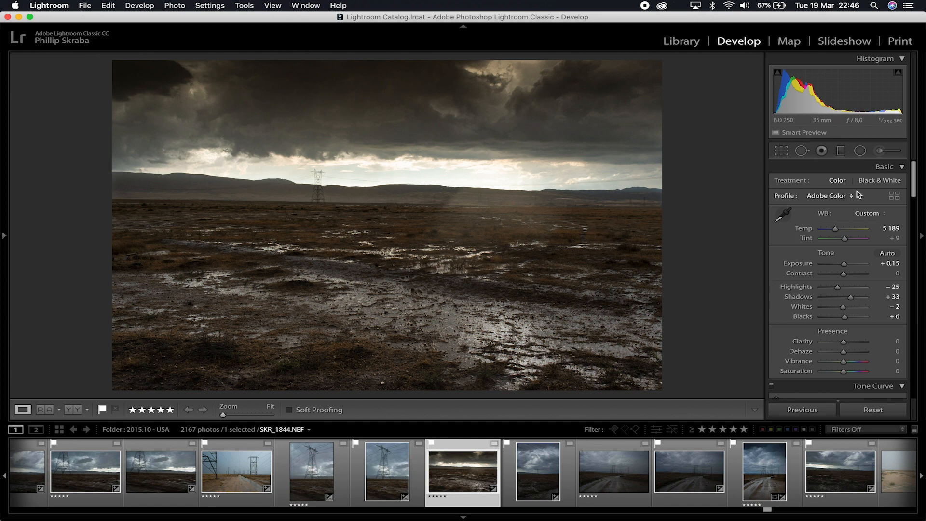
Start a new adjustment brush with Exposure 1.98 and size 7, and dab it on the brightest gap in the clouds above the hills.
{"action": "left_click", "coordinate": [880, 151]}
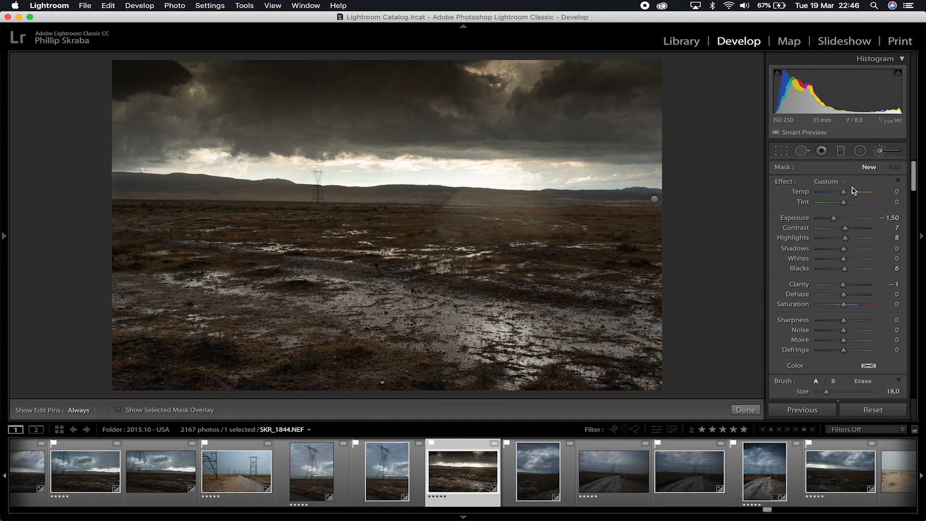
{"action": "left_click", "coordinate": [856, 220]}
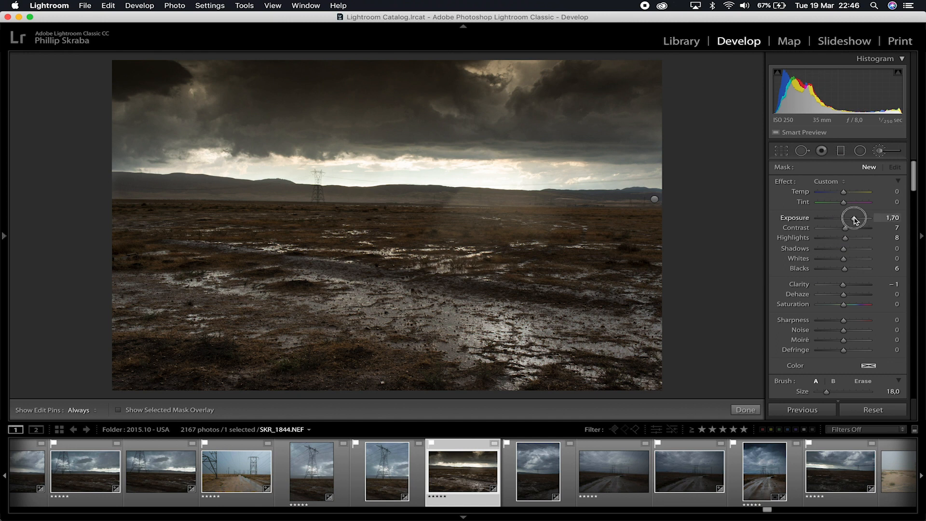
{"action": "left_click_drag", "start_coordinate": [855, 219], "coordinate": [856, 220]}
{"action": "scroll", "coordinate": [504, 151], "scroll_direction": "down", "scroll_amount": 5}
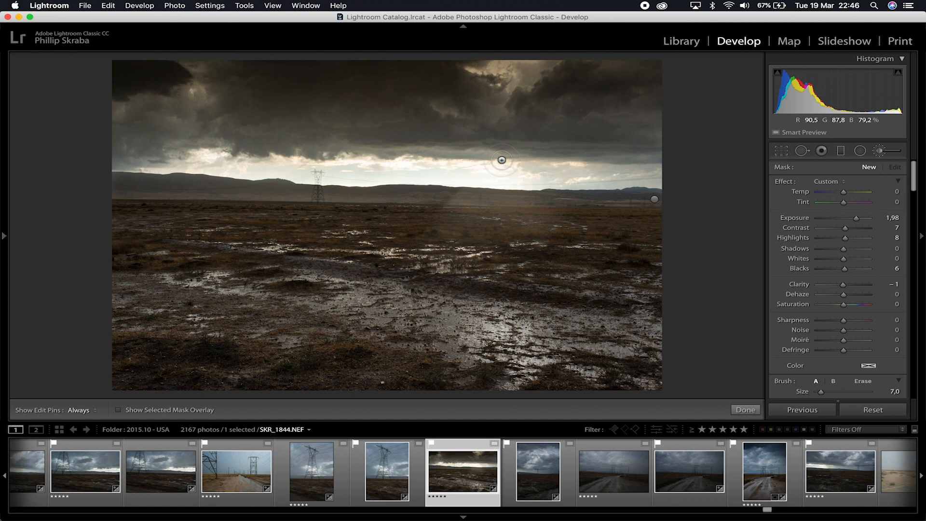
{"action": "left_click", "coordinate": [501, 159]}
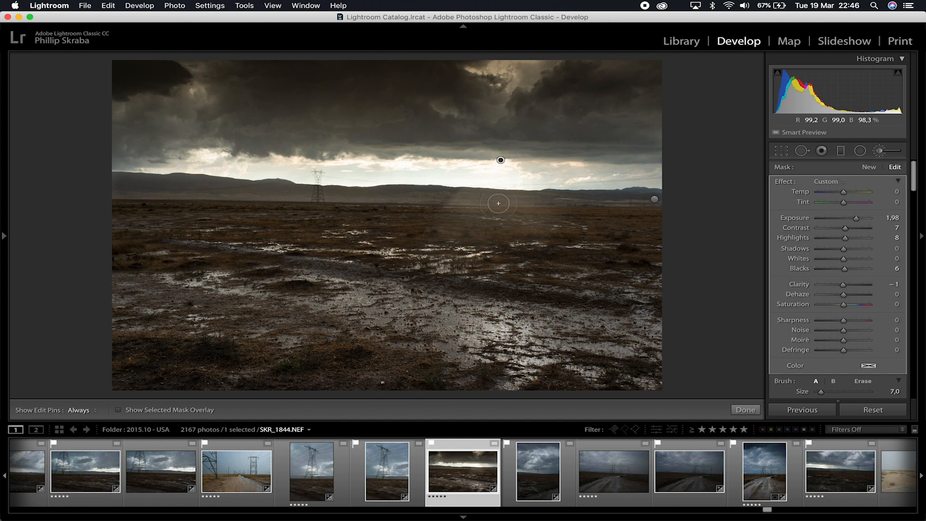
Enlarge the brush to size 38 with Feather 60 and extend the mask in a straight stroke from the bright sky down onto the plain.
{"action": "scroll", "coordinate": [502, 258], "scroll_direction": "up", "scroll_amount": 6}
{"action": "scroll", "coordinate": [502, 258], "scroll_direction": "up", "scroll_amount": 4}
{"action": "scroll", "coordinate": [502, 258], "scroll_direction": "up", "scroll_amount": 1}
{"action": "scroll", "coordinate": [809, 324], "scroll_direction": "down", "scroll_amount": 2}
{"action": "scroll", "coordinate": [810, 324], "scroll_direction": "down", "scroll_amount": 1}
{"action": "left_click_drag", "start_coordinate": [869, 344], "coordinate": [849, 343]}
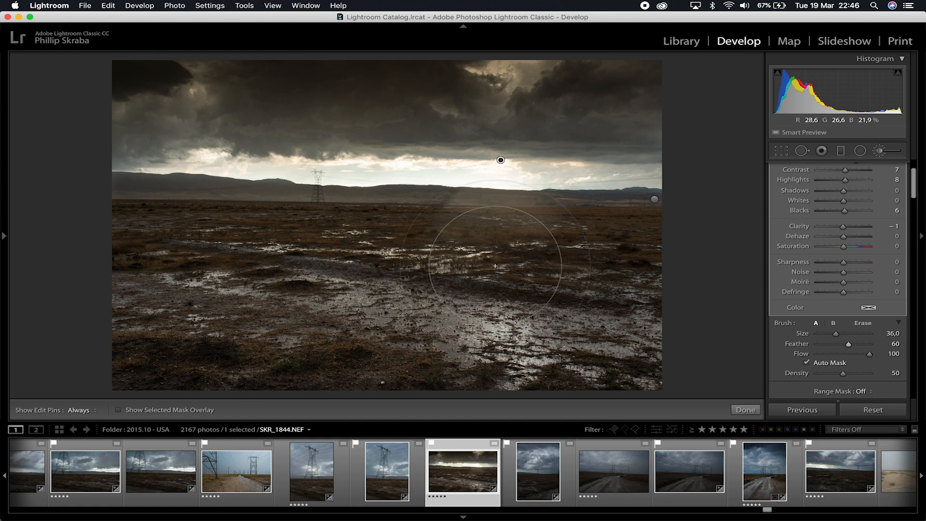
{"action": "key", "text": "shift"}
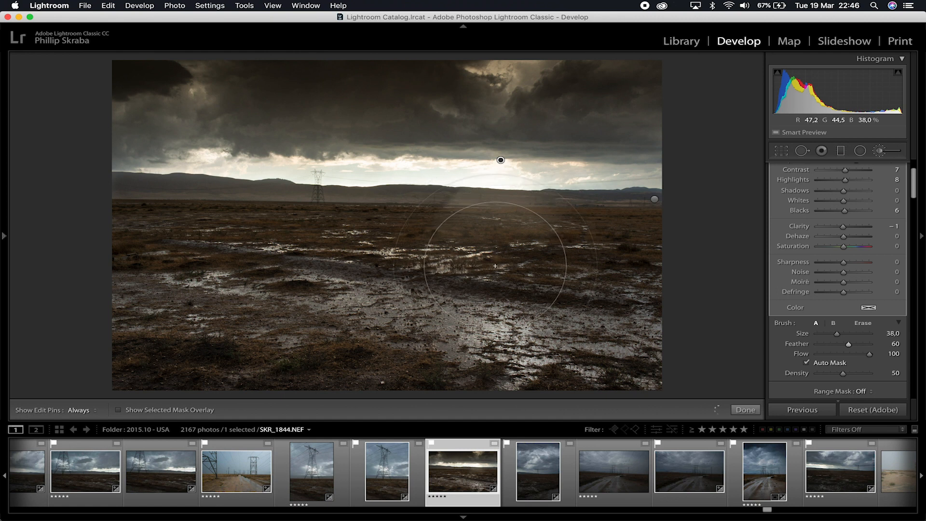
{"action": "left_click", "coordinate": [495, 266], "text": "shift"}
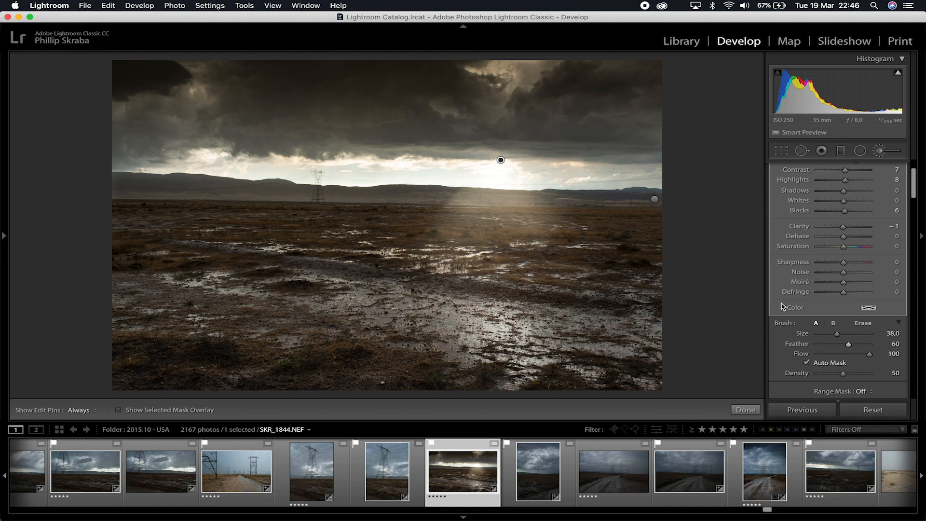
Set the light beam's brush mask to Temp 29, Contrast 46 and Clarity 34, and finish the brush edit.
{"action": "scroll", "coordinate": [791, 289], "scroll_direction": "up", "scroll_amount": 3}
{"action": "left_click_drag", "start_coordinate": [845, 191], "coordinate": [852, 194]}
{"action": "left_click_drag", "start_coordinate": [850, 228], "coordinate": [857, 230]}
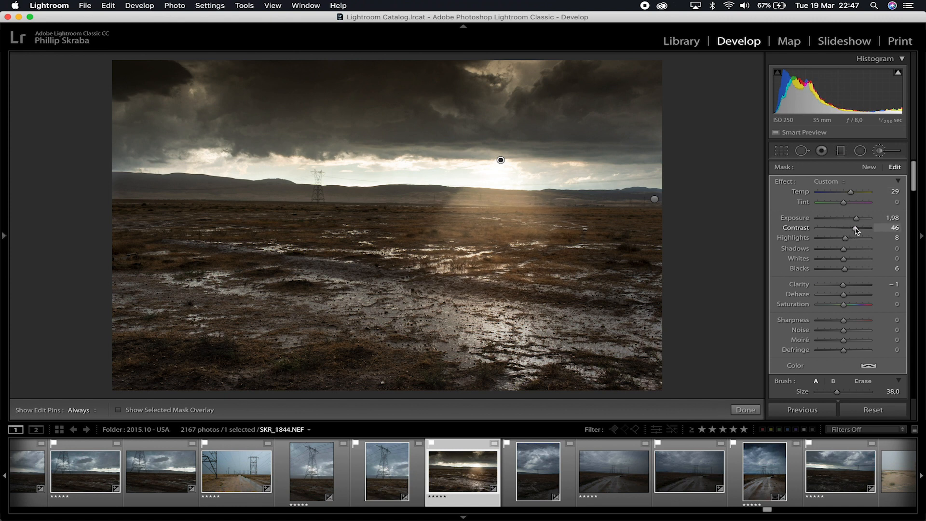
{"action": "left_click_drag", "start_coordinate": [852, 289], "coordinate": [853, 288]}
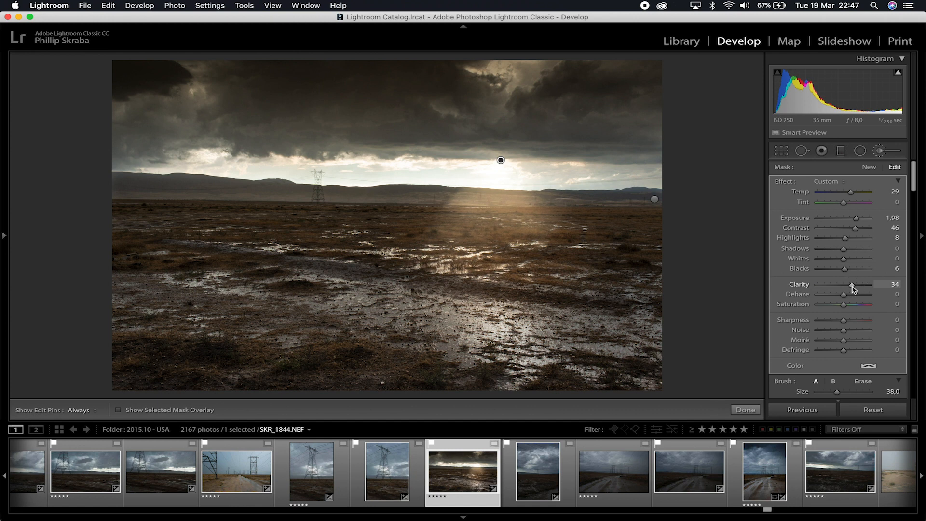
{"action": "left_click", "coordinate": [745, 409]}
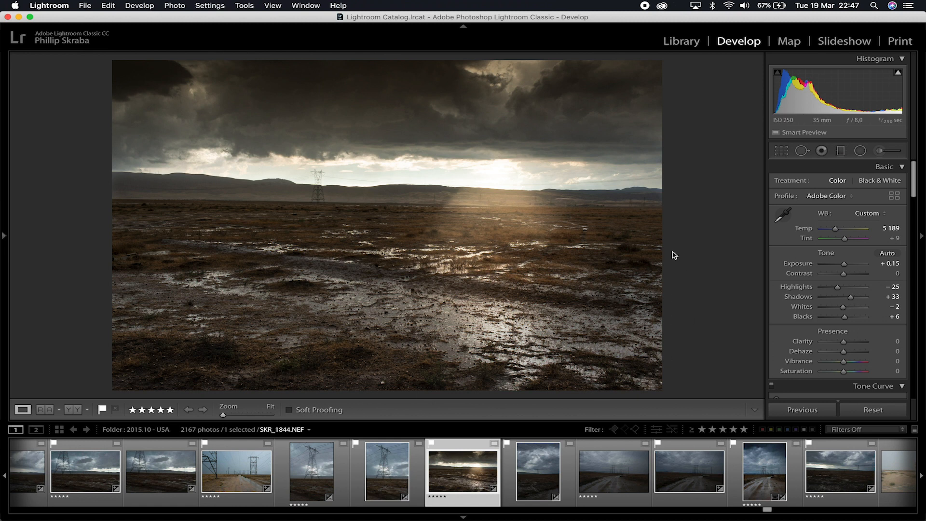
Set the whole photo's basic Contrast to +28.
{"action": "left_click_drag", "start_coordinate": [850, 276], "coordinate": [850, 276]}
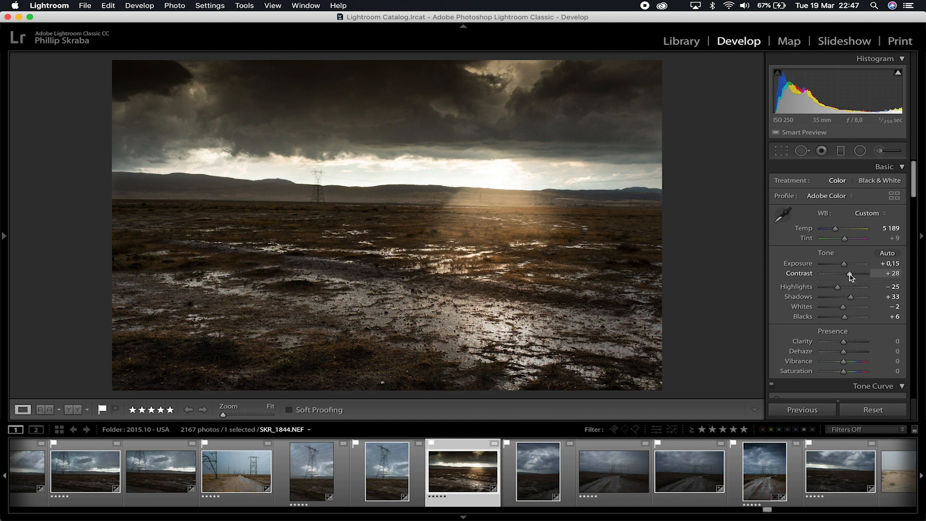